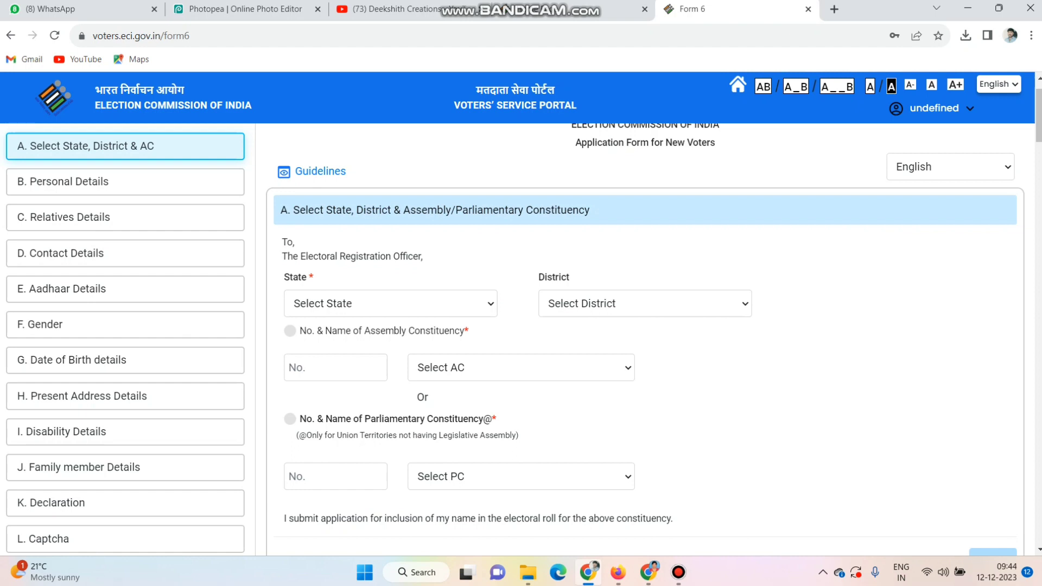
- Set the state to Telangana and the district to Nalgonda in section A of the voter application form
left_click(391, 303)
scroll(380, 257, "down", 5)
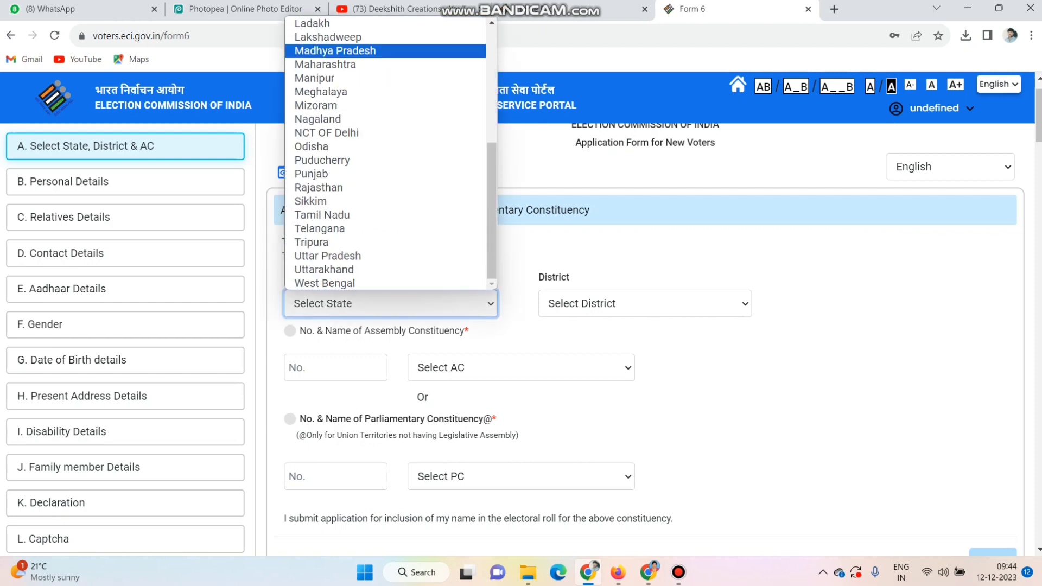
scroll(380, 256, "up", 5)
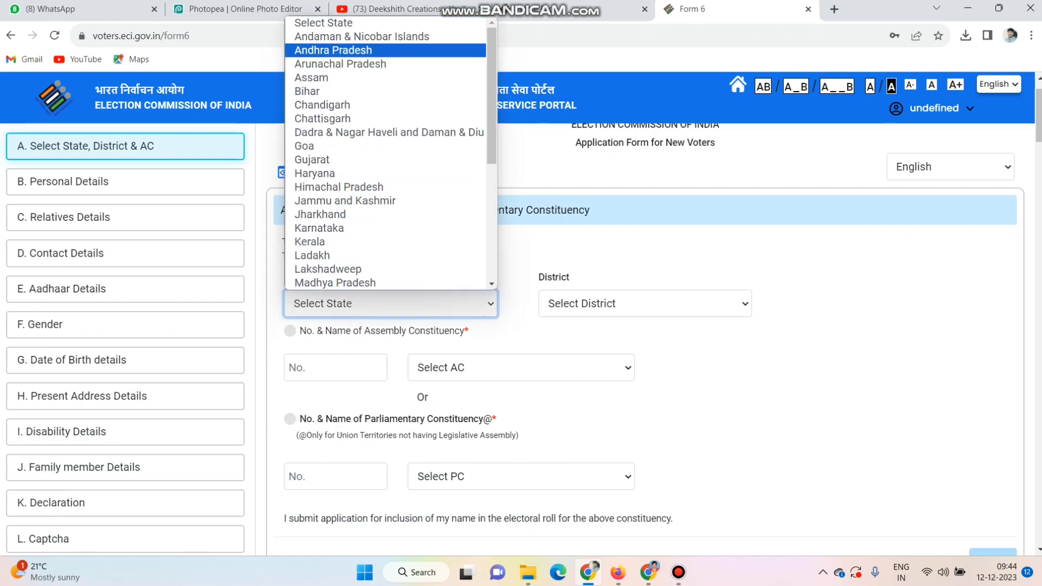
scroll(337, 255, "down", 5)
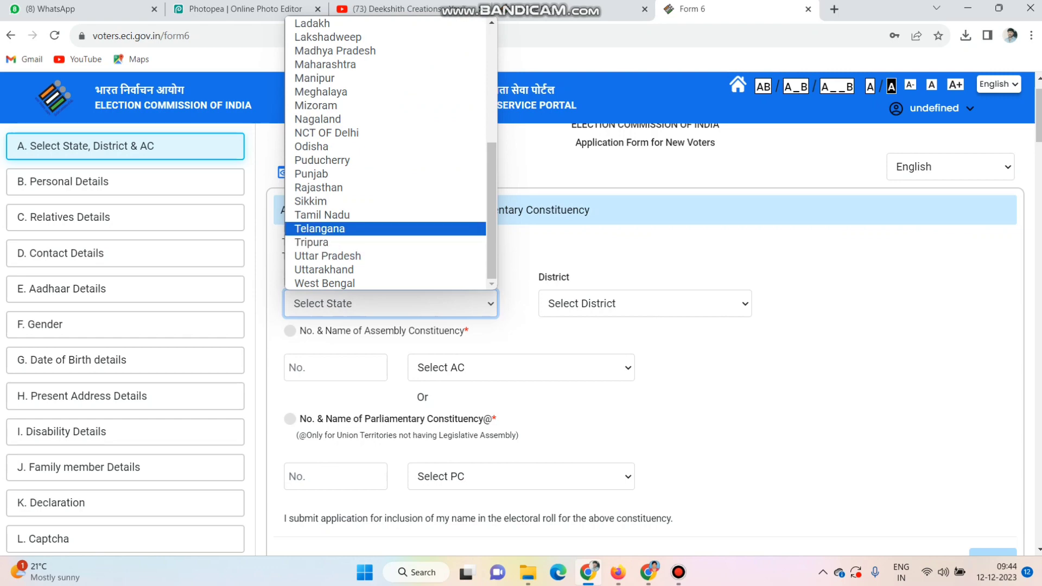
left_click(331, 229)
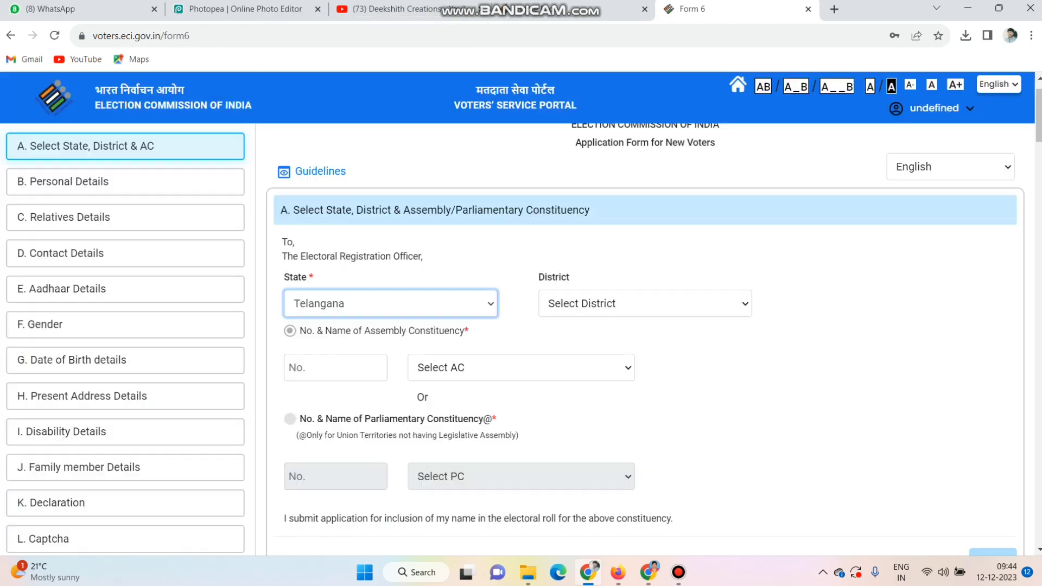
left_click(645, 303)
scroll(640, 163, "down", 5)
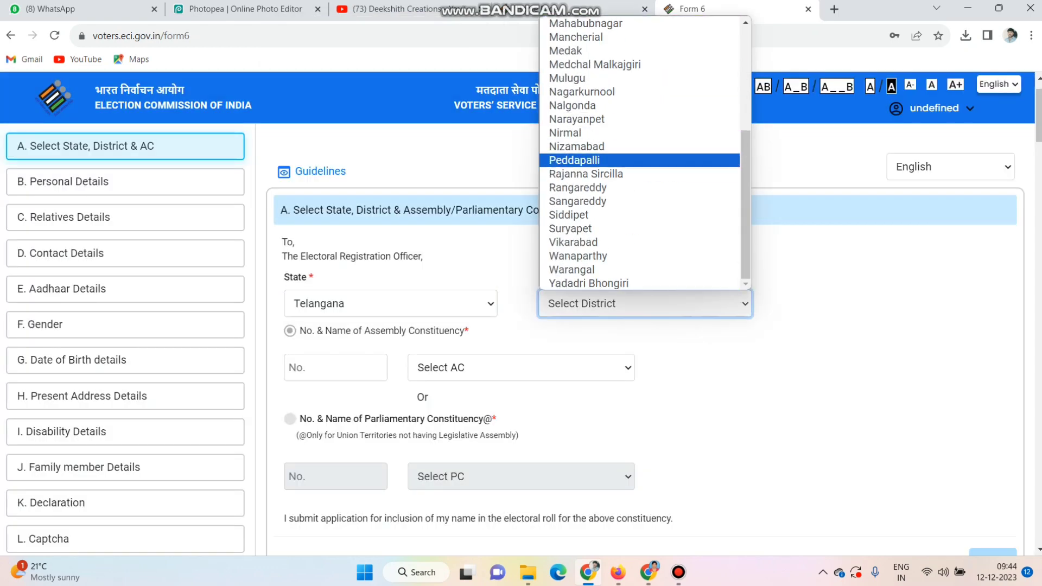
left_click(572, 105)
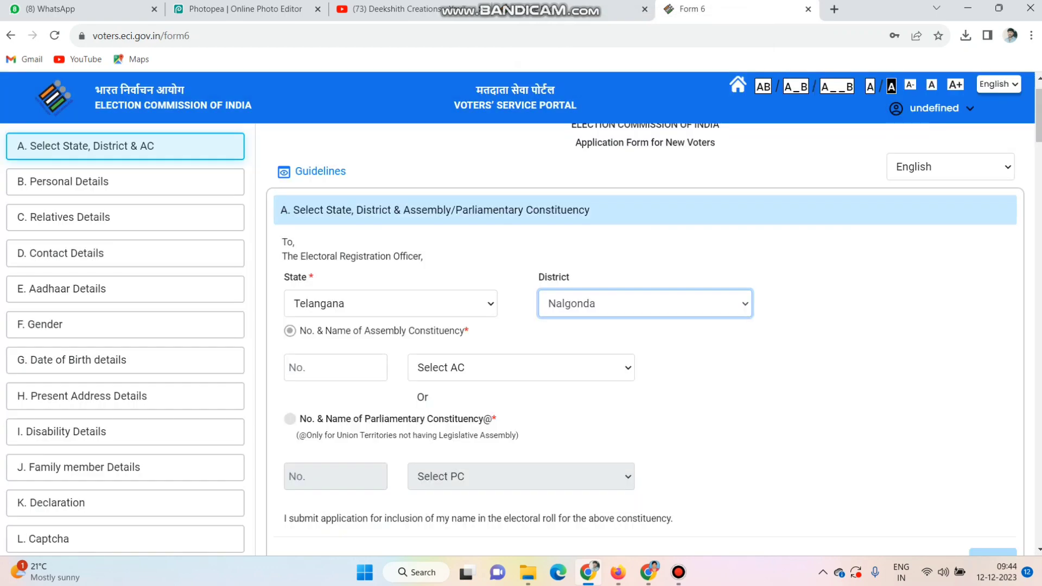
- Choose Munugode as the assembly constituency and proceed to the Personal Details section
left_click(521, 368)
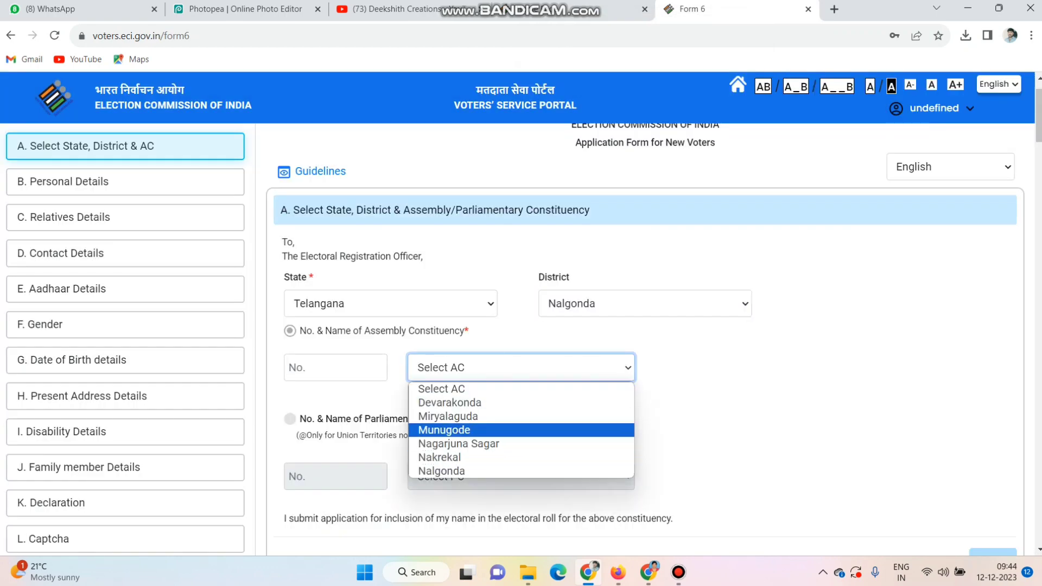
left_click(444, 430)
scroll(521, 326, "down", 4)
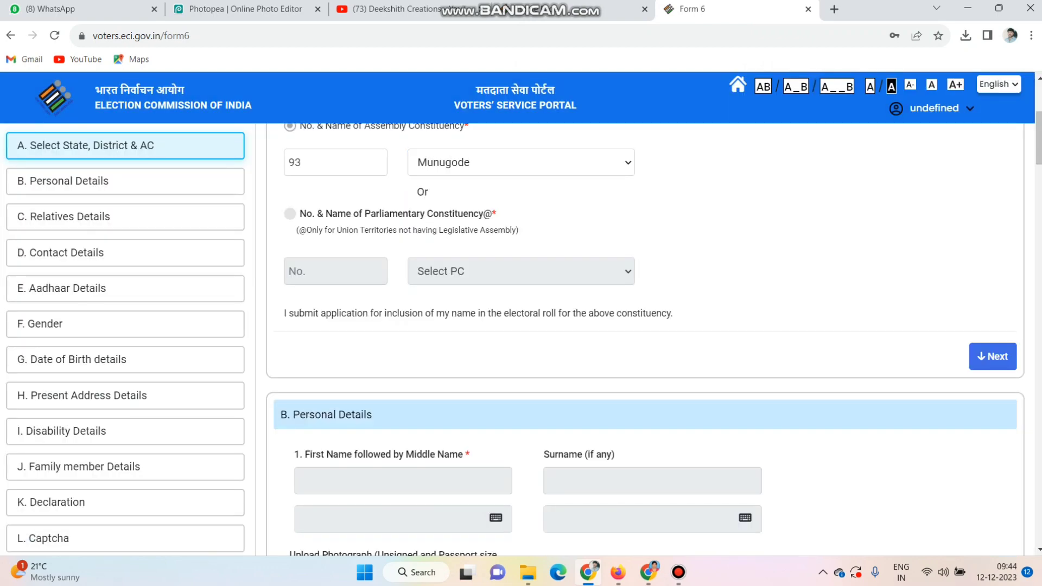
left_click(993, 357)
- Enter the applicant's first name in English in the Personal Details section
left_click(403, 223)
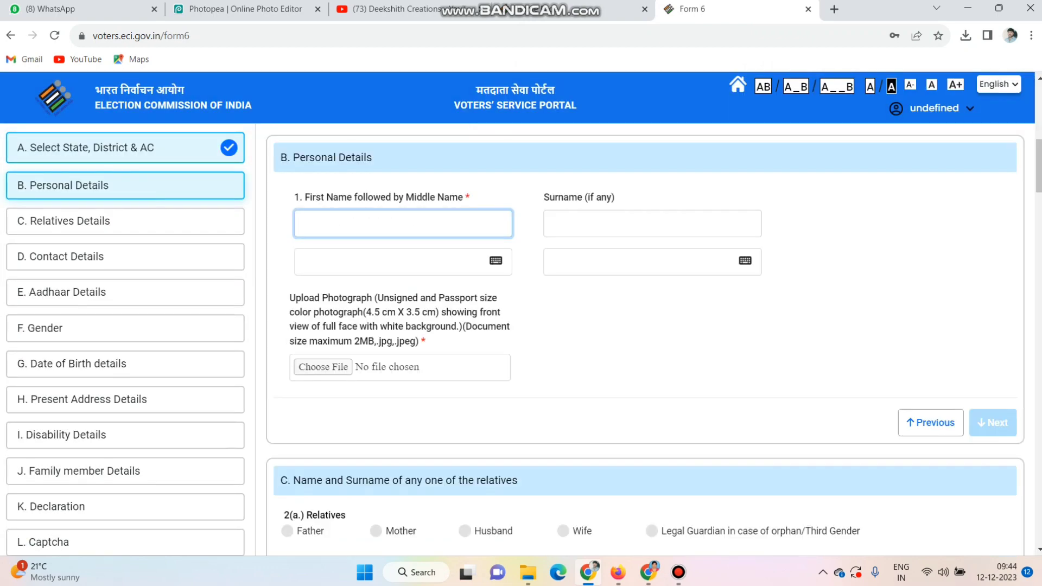
key("Tab")
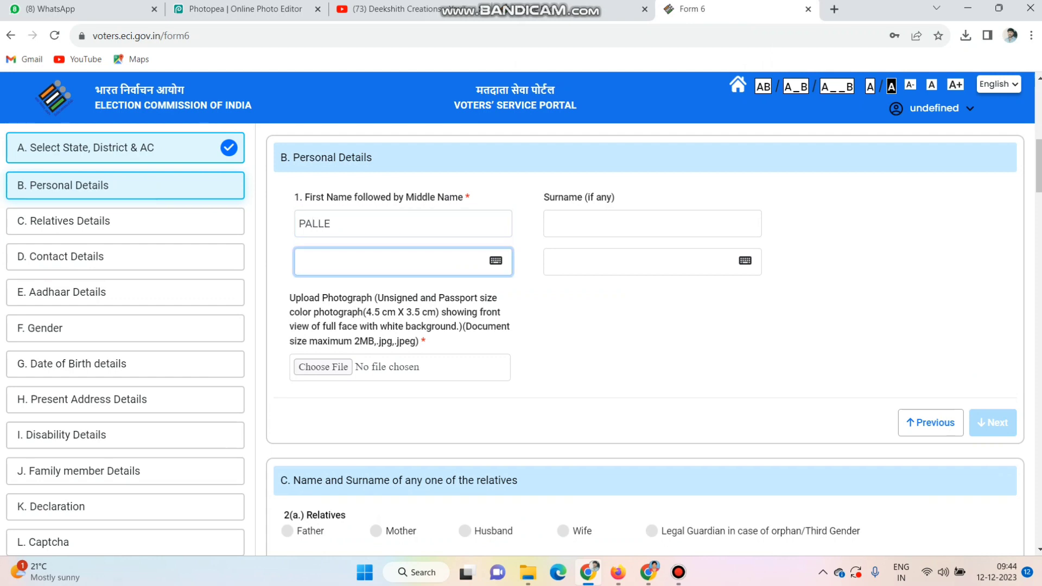
- Accept the Telugu version of the first name and enter the applicant's surname in English and Telugu
key("Tab")
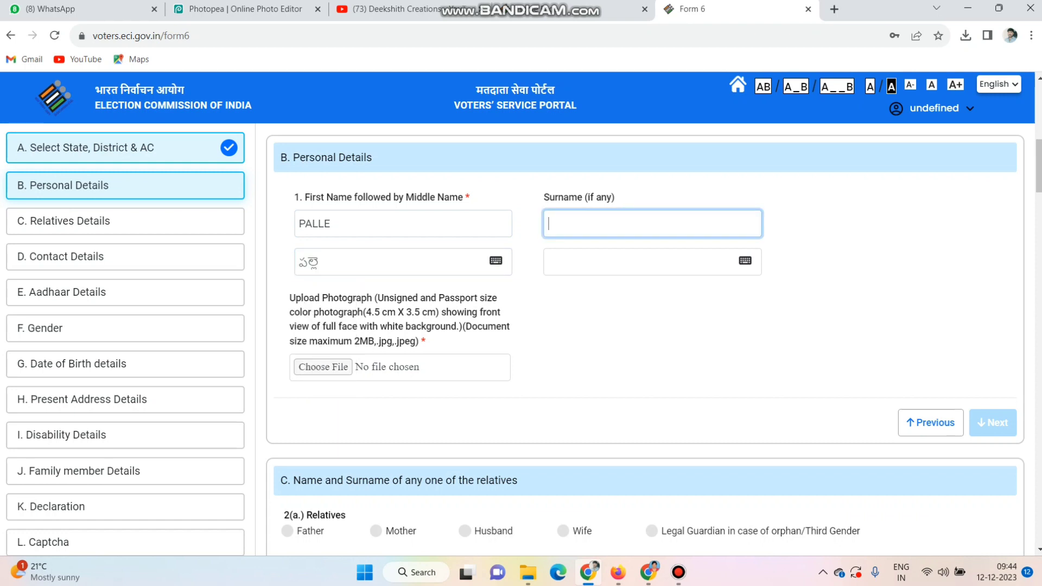
key("Tab")
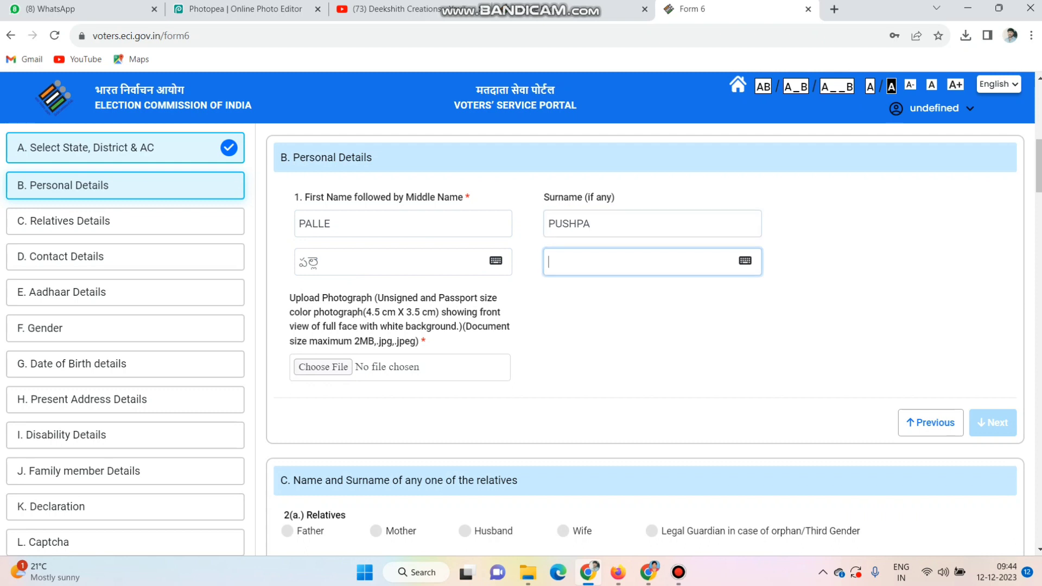
key("Tab")
key("Tab")
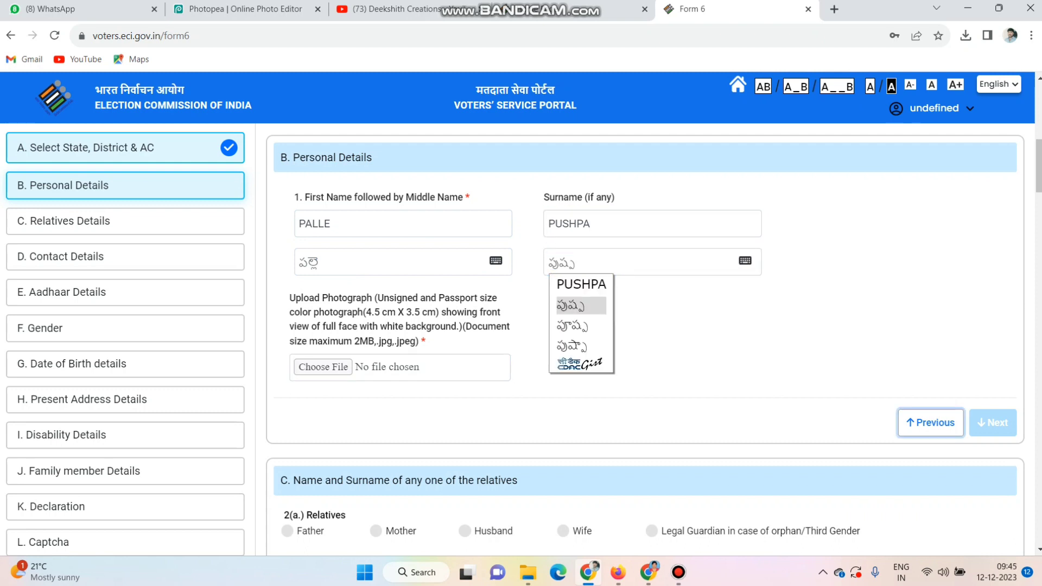
- Upload the applicant's WhatsApp JPEG photograph from Downloads, enlarged and repositioned so the portrait fills the crop frame, and save it
left_click(322, 368)
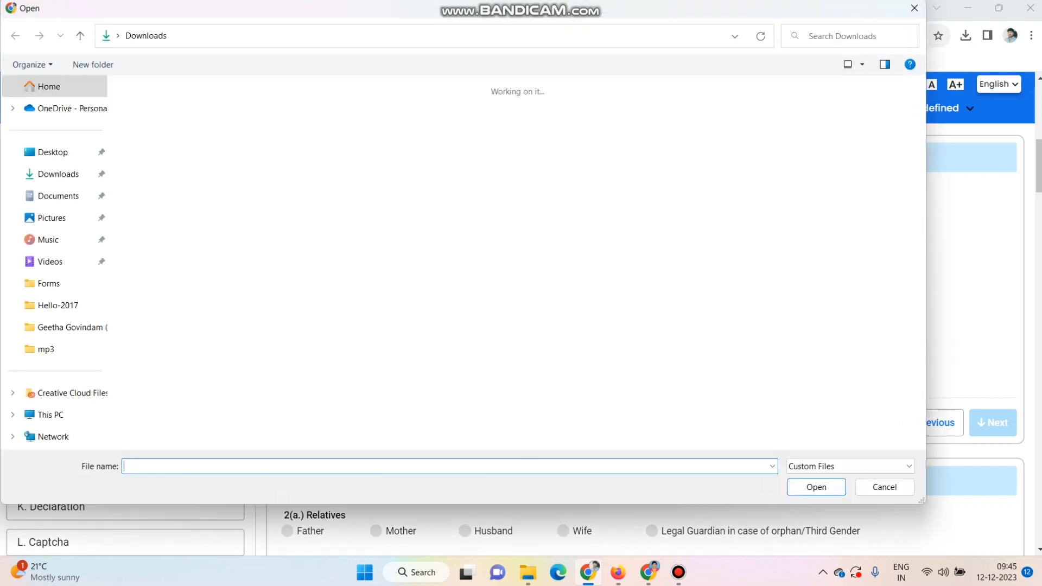
double_click(155, 137)
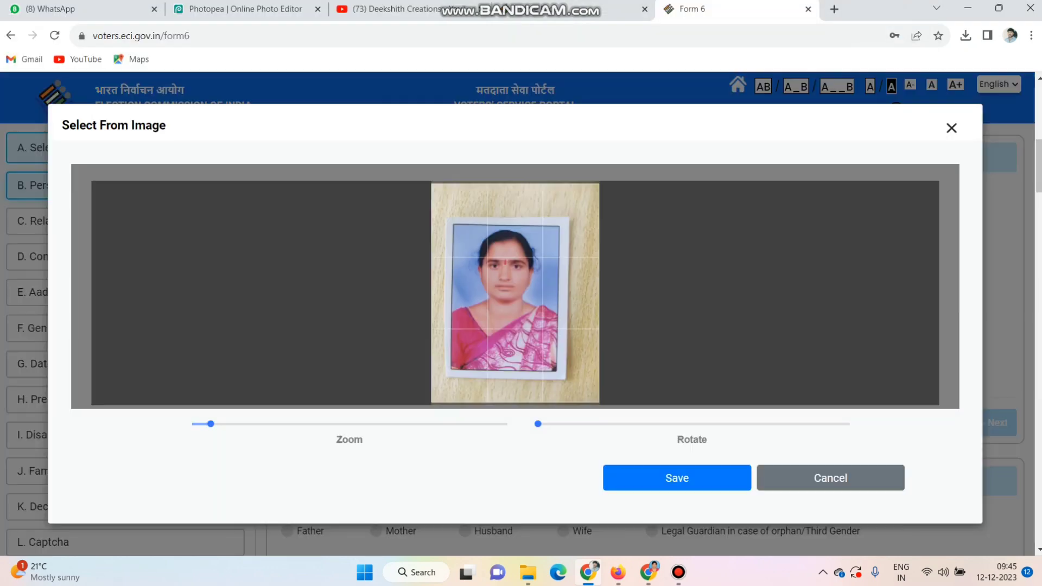
mouse_move(538, 424)
left_mouse_down()
mouse_move(550, 424)
mouse_move(538, 424)
left_mouse_up()
left_click_drag(210, 424, 220, 424)
left_click_drag(516, 293, 532, 293)
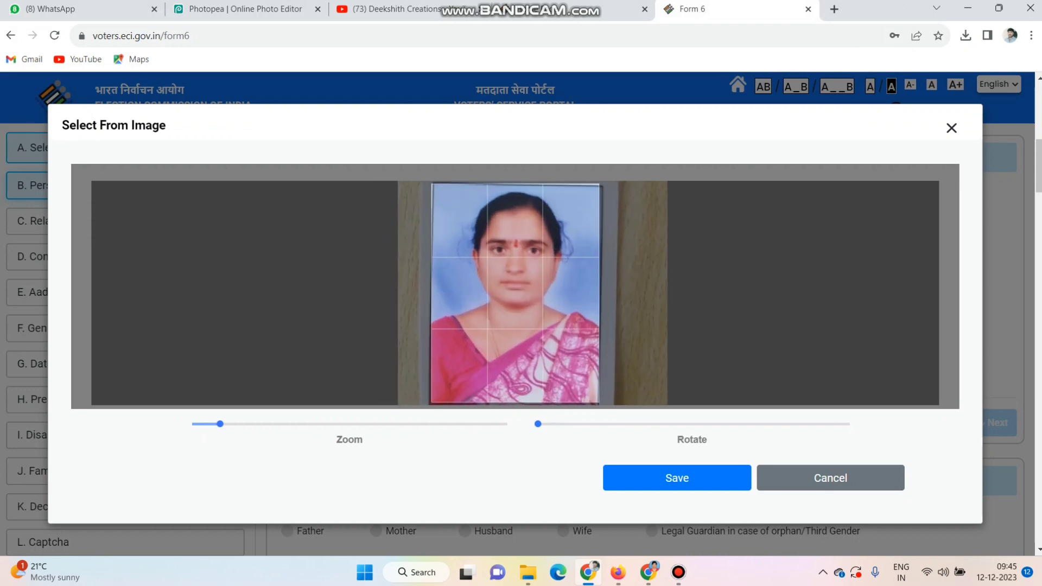
left_click(676, 477)
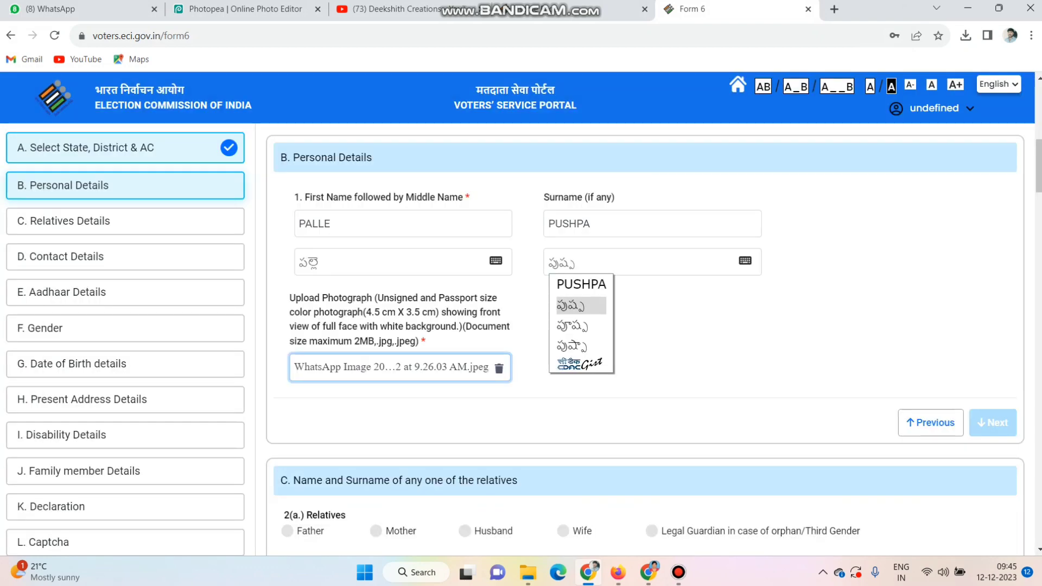
- Acknowledge the photograph's face check and proceed to the Relatives Details section
left_click(673, 348)
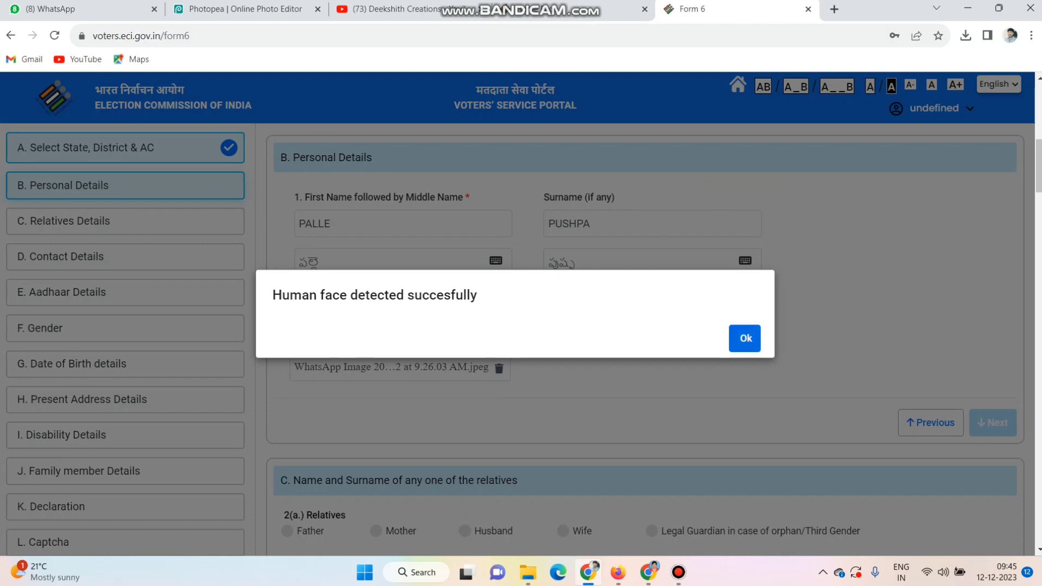
left_click(744, 339)
scroll(644, 336, "down", 1)
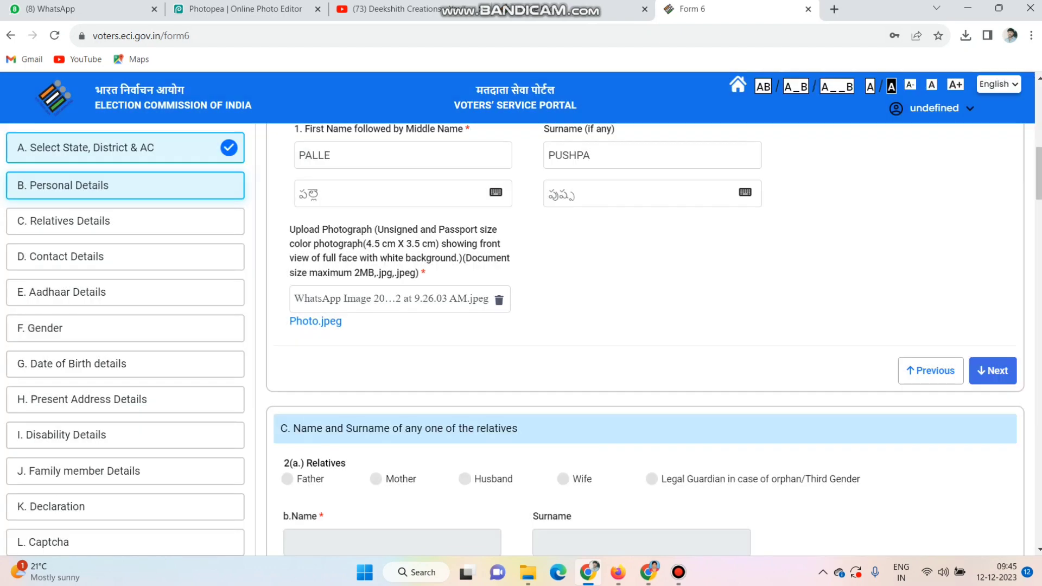
left_click(993, 370)
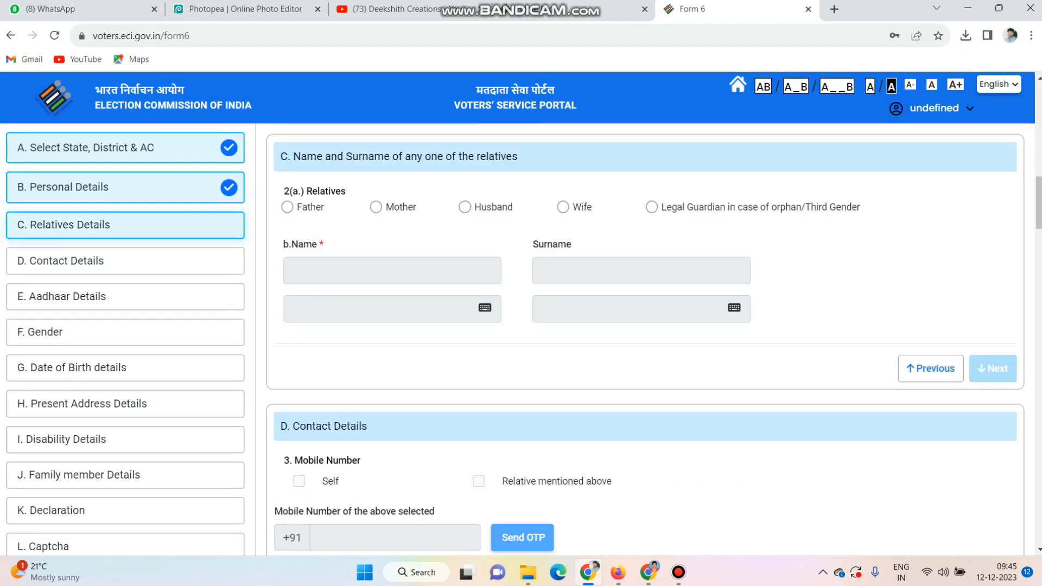
- Select Husband as the relative and enter his first name in English and Telugu
left_click(465, 208)
left_click(392, 271)
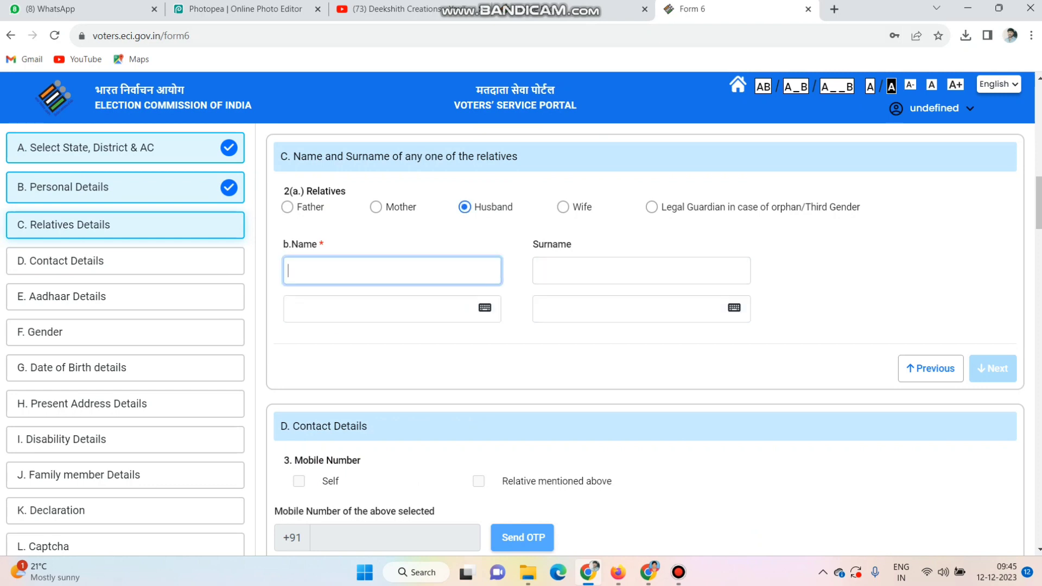
key("Tab")
- Enter the husband's surname in English and Telugu and proceed to the Contact Details section
key("Tab")
key("Tab")
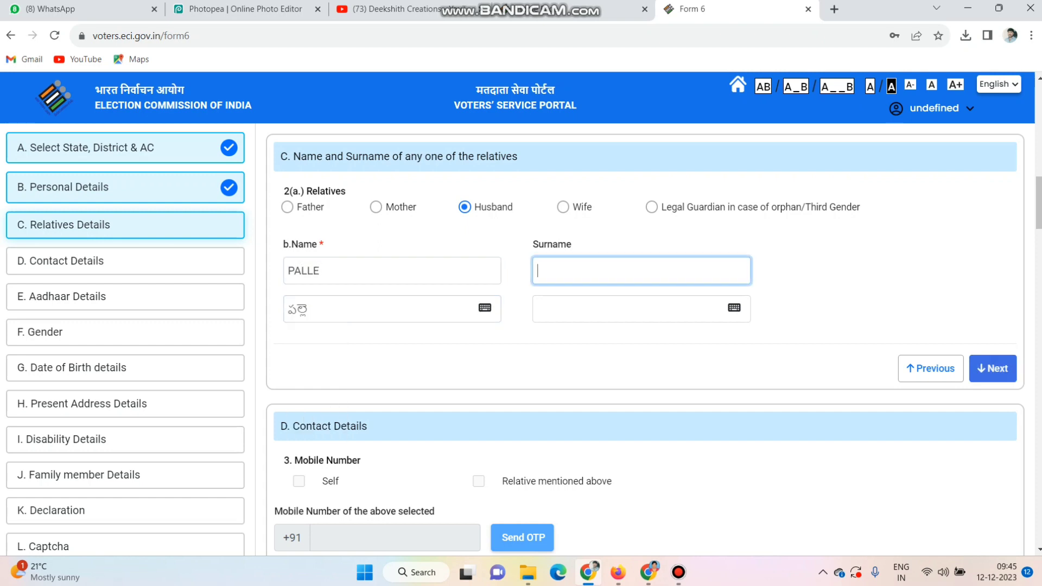
key("Tab")
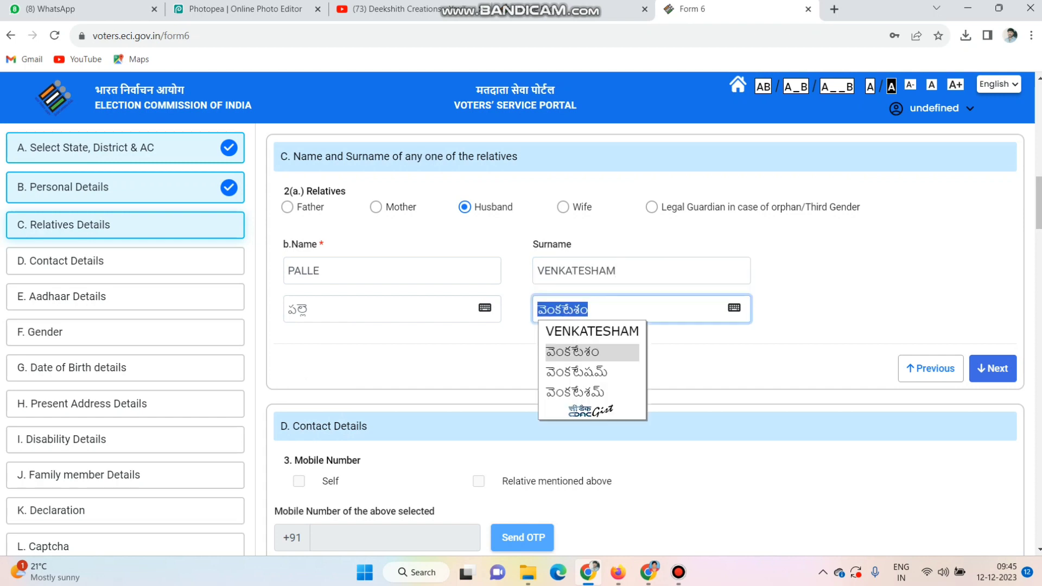
key("Tab")
left_click(992, 369)
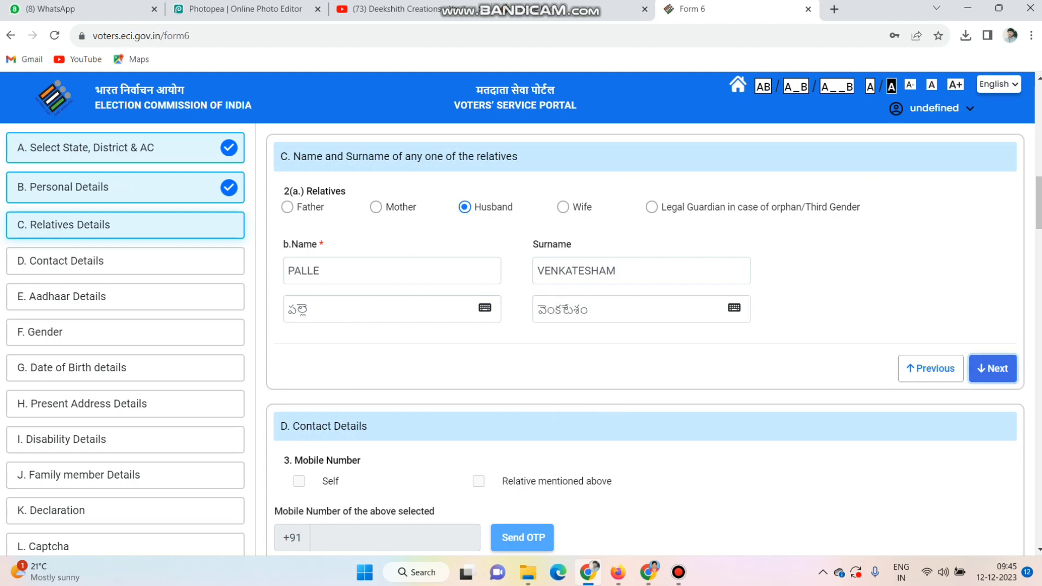
- Mark the mobile number as Self and enter the applicant's mobile number
left_click(299, 212)
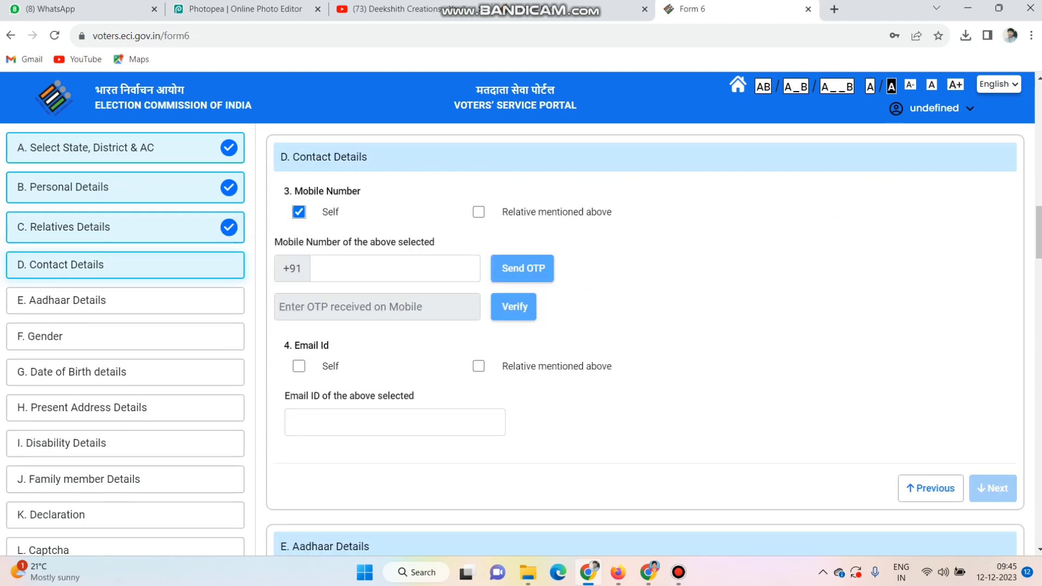
left_click(394, 269)
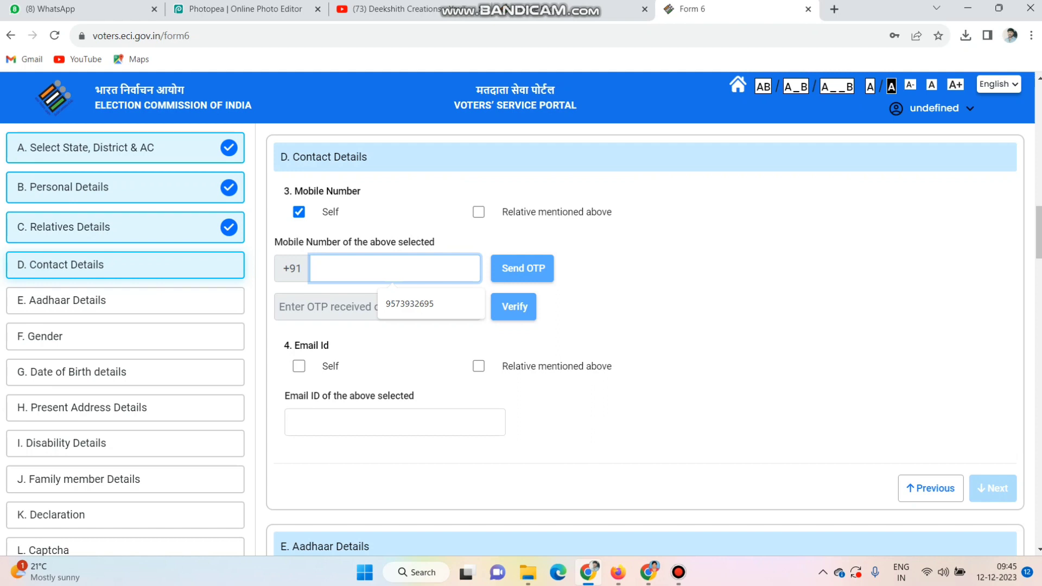
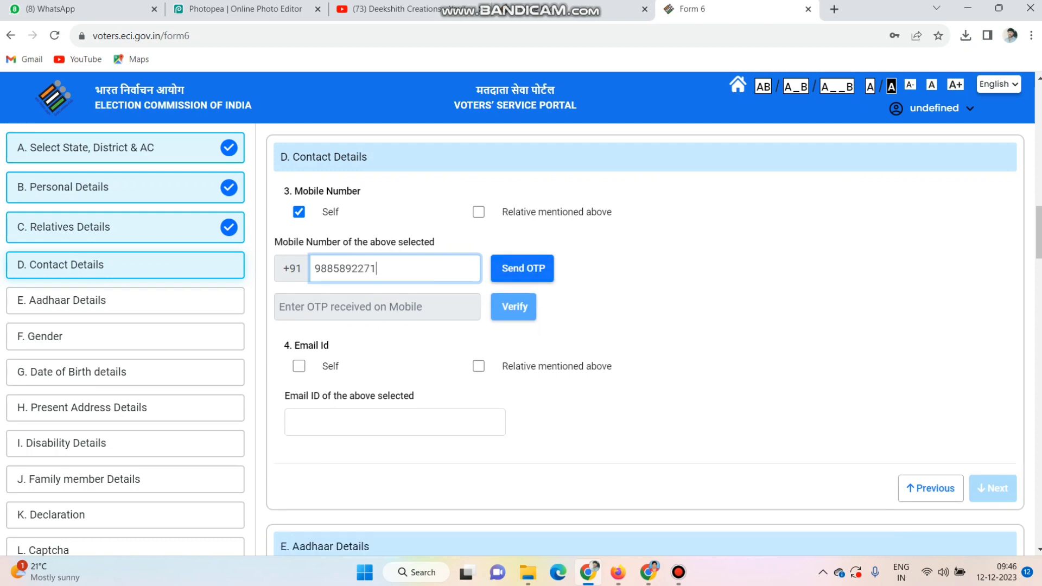
- Request an OTP for the mobile number, enter the received verification code and verify it
key("Tab")
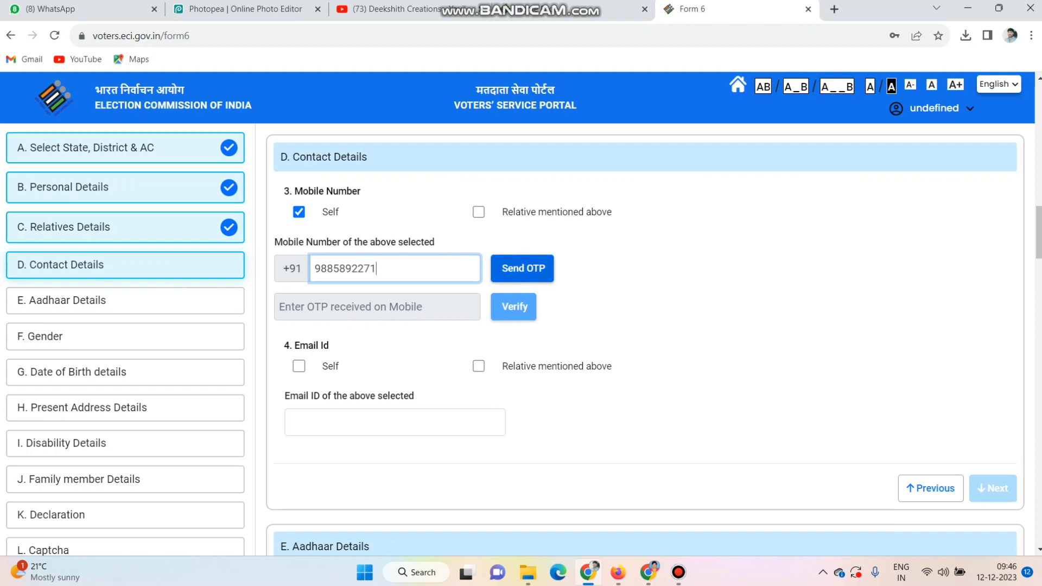
key("Return")
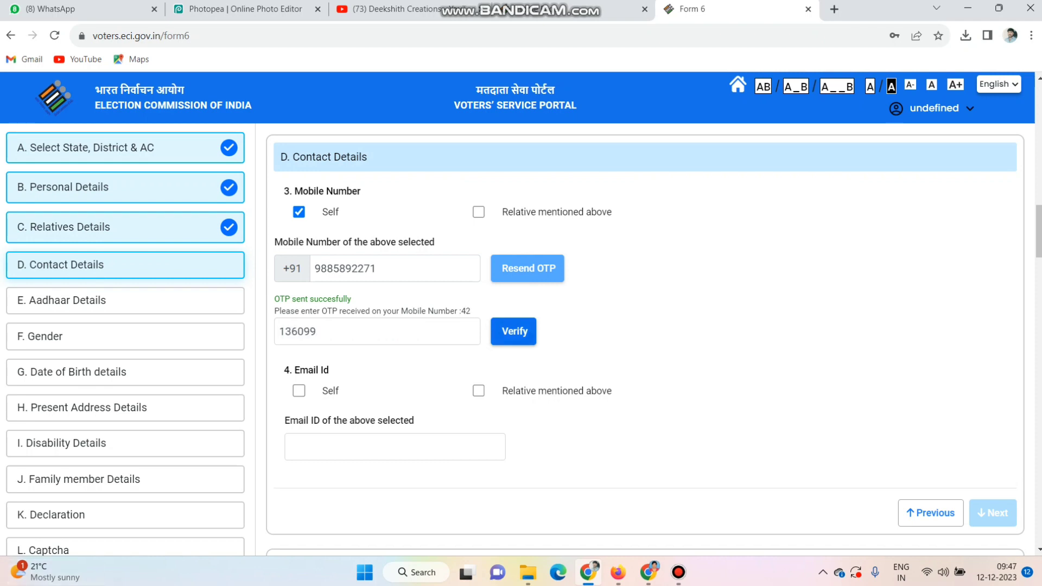
left_click(513, 332)
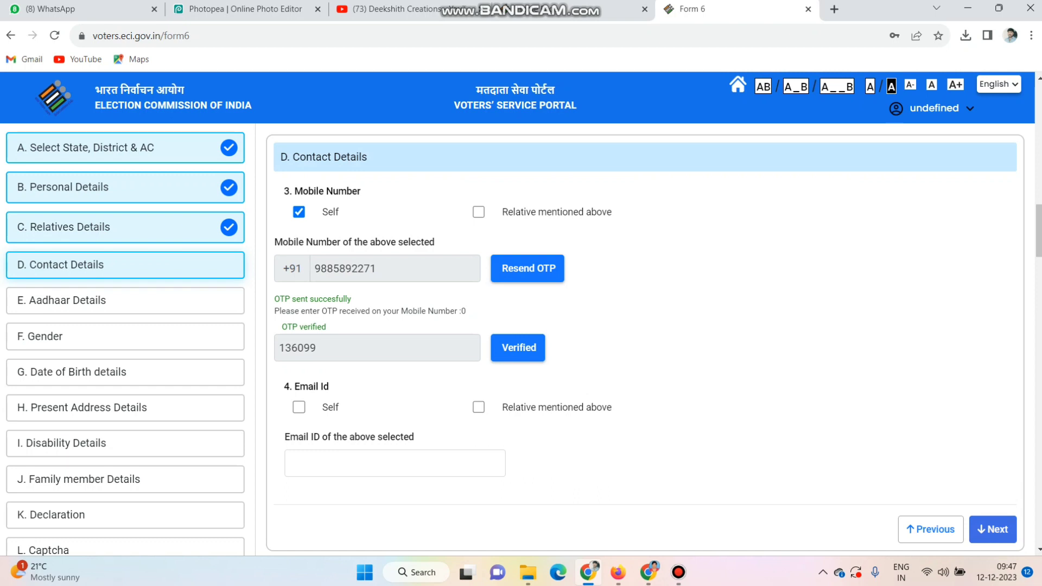
- Mark the email ID as Self, enter the applicant's email address and proceed to the Aadhaar Details section
left_click(299, 407)
left_click(348, 464)
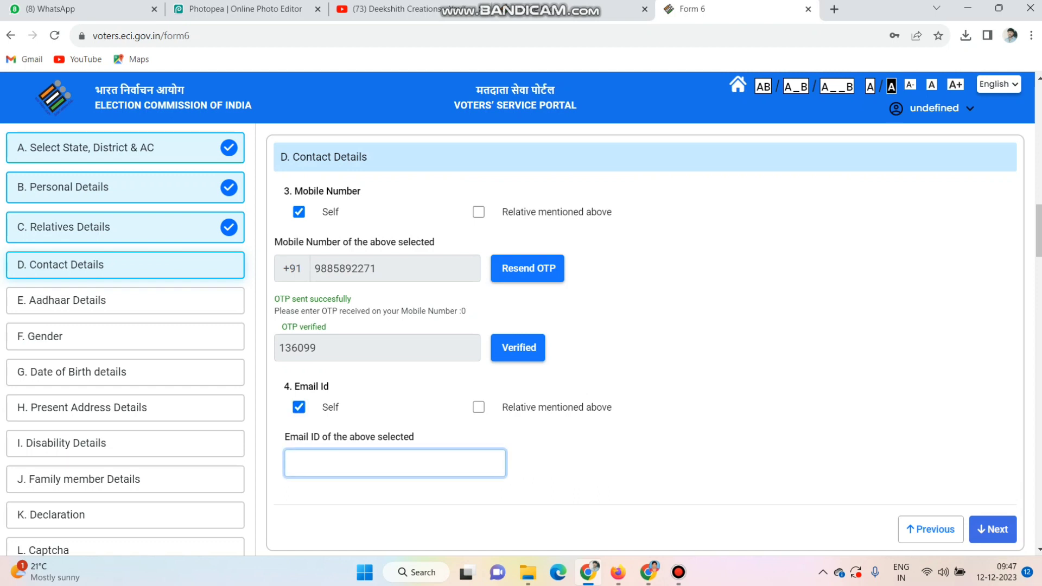
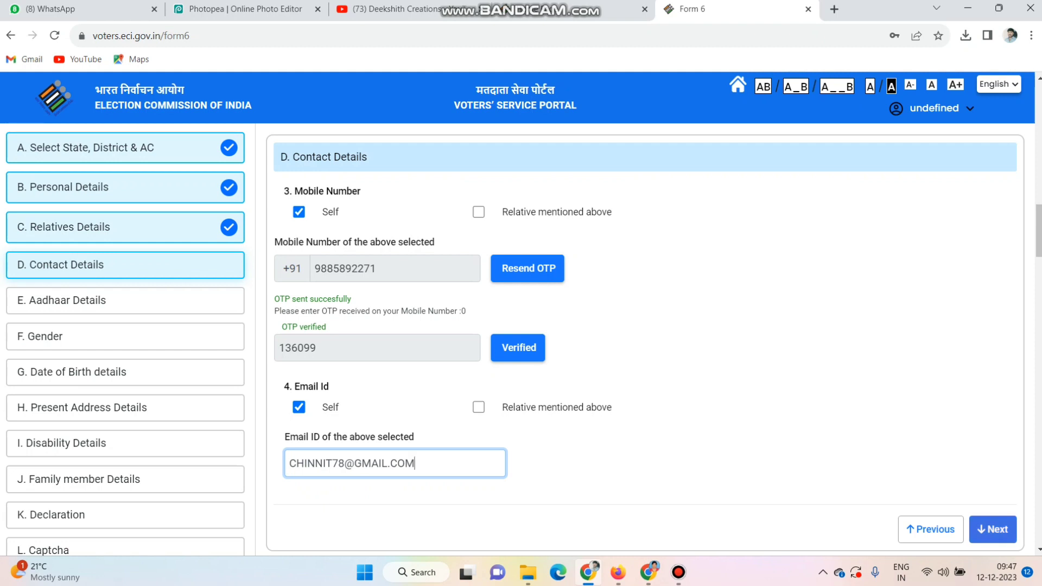
key("Return")
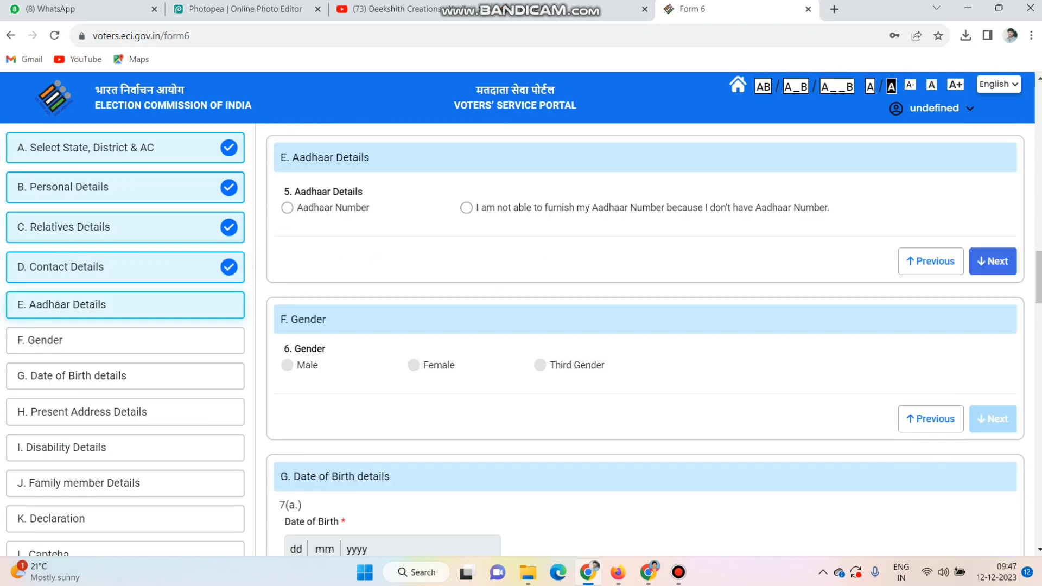
- Choose to provide the Aadhaar Number, enter the applicant's Aadhaar number and proceed to the Gender section
key("Tab")
key("space")
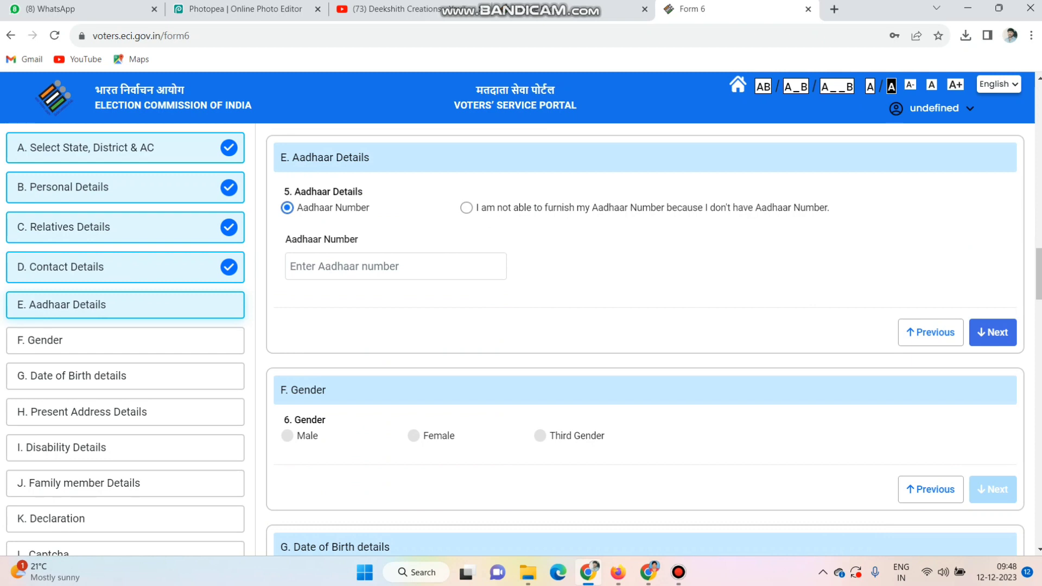
key("Tab")
left_click(395, 266)
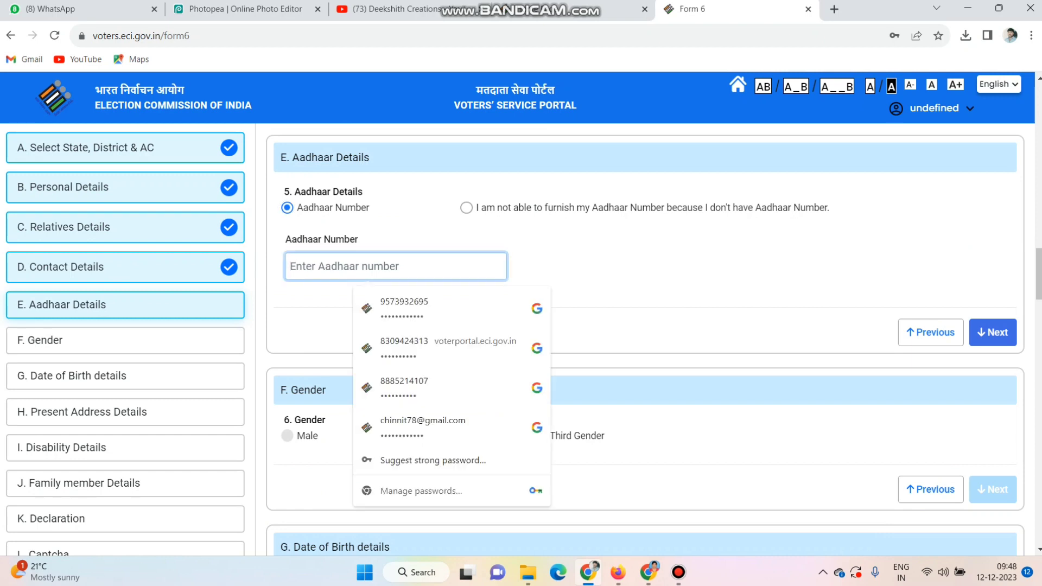
type("••")
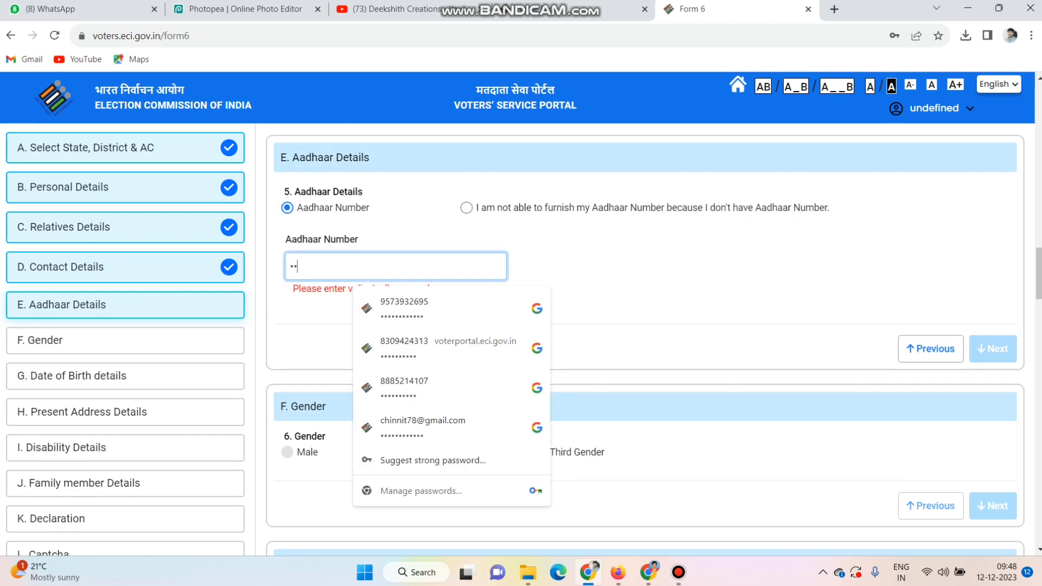
type("••••••••••")
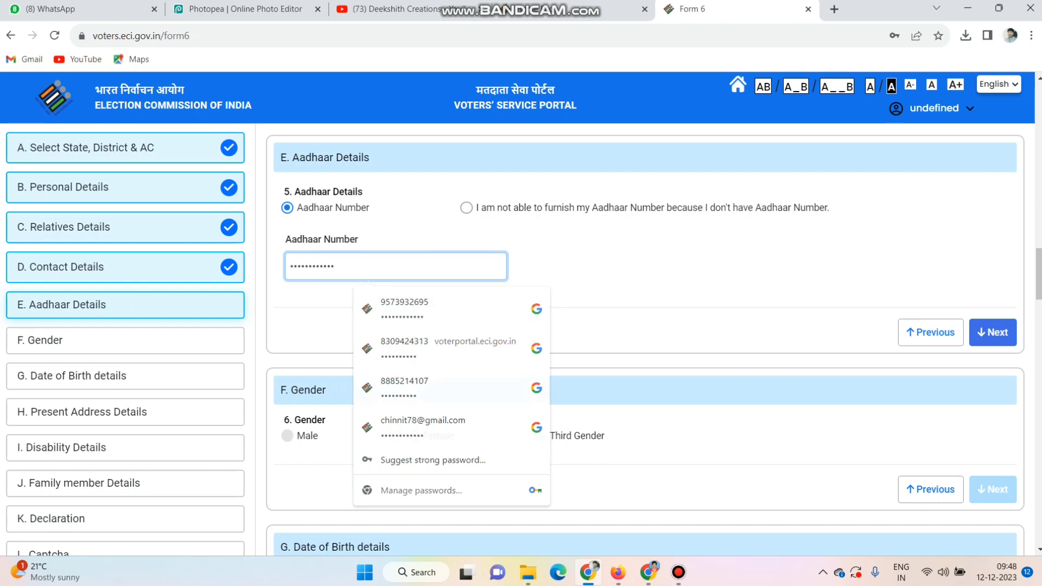
left_click(640, 267)
left_click(993, 333)
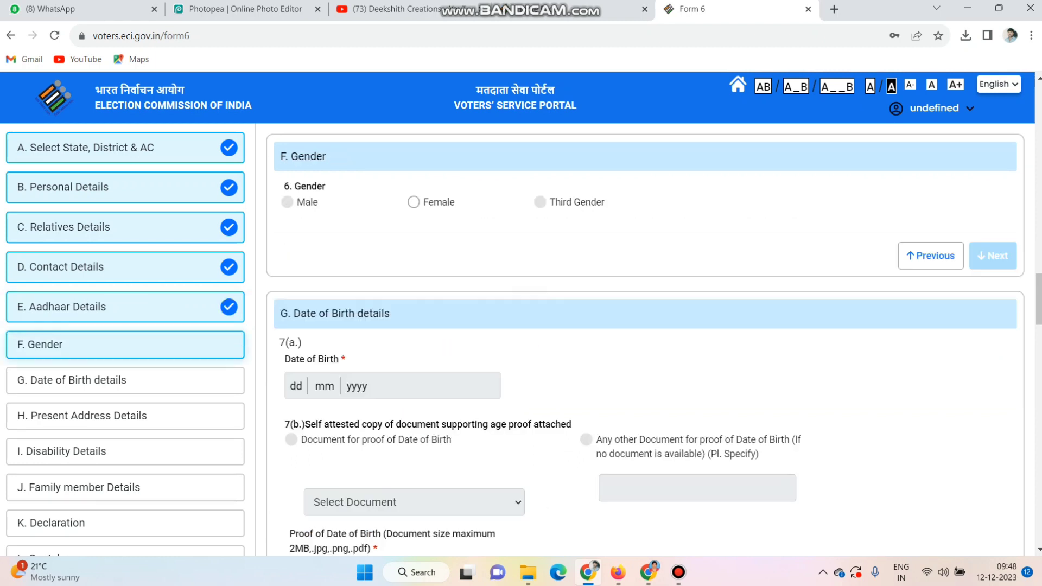
- Mark the gender as Female, proceed to the Date of Birth details and enter the applicant's date of birth
left_click(414, 202)
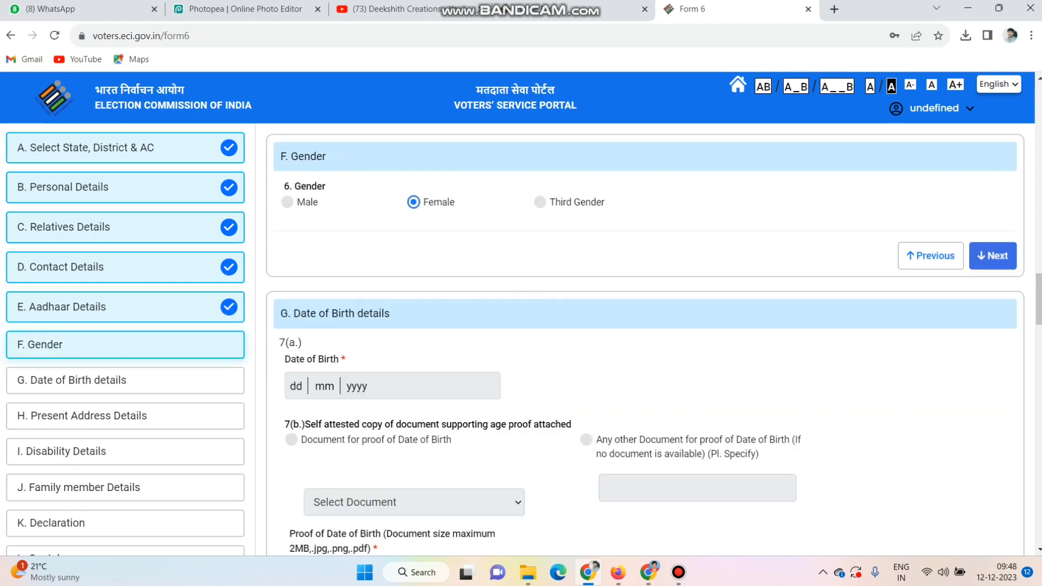
left_click(993, 255)
left_click(474, 229)
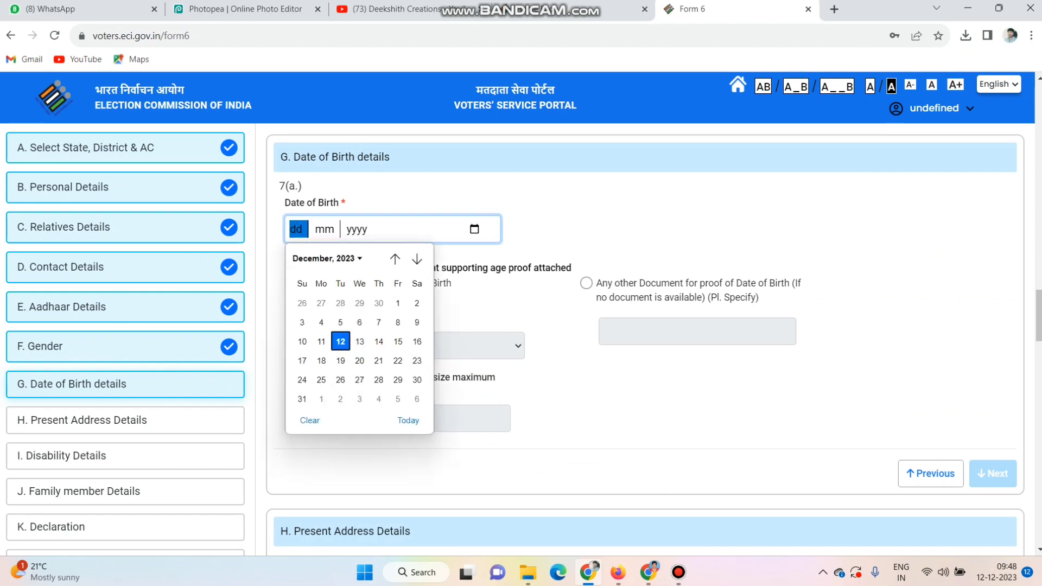
left_click(327, 259)
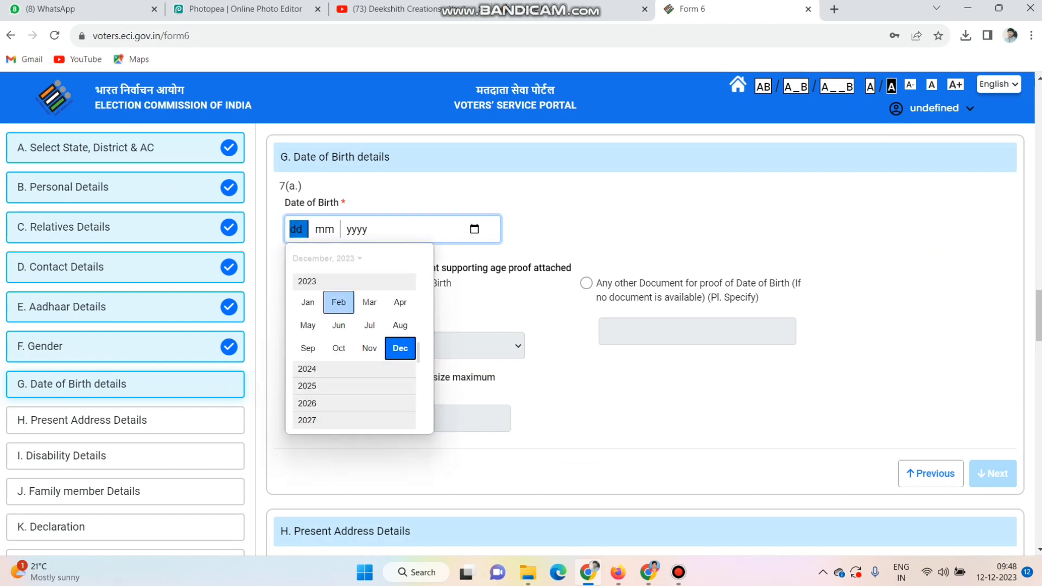
scroll(340, 304, "up", 3)
scroll(353, 351, "up", 6)
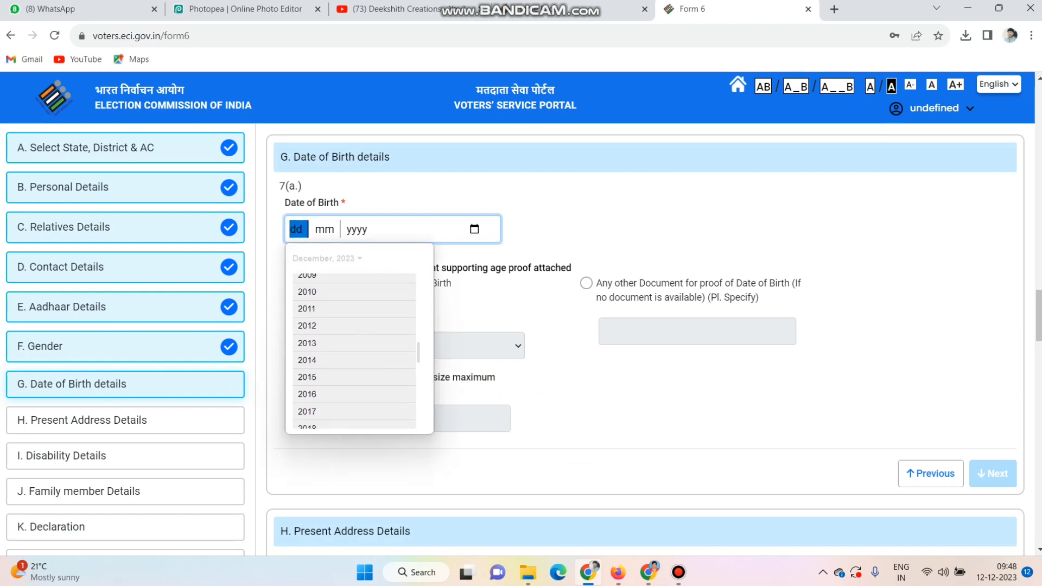
scroll(354, 350, "up", 5)
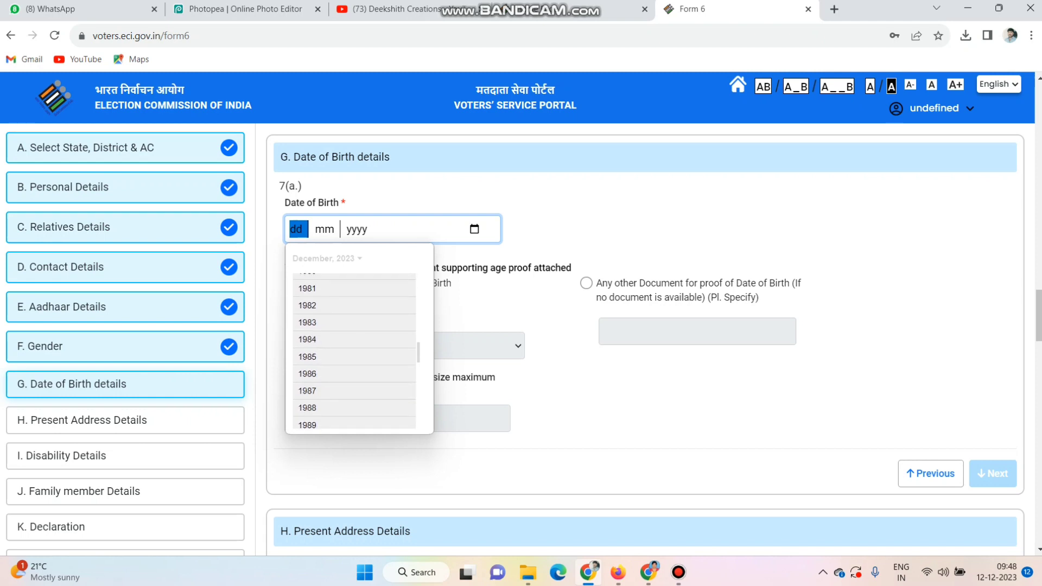
left_click(307, 288)
left_click(307, 302)
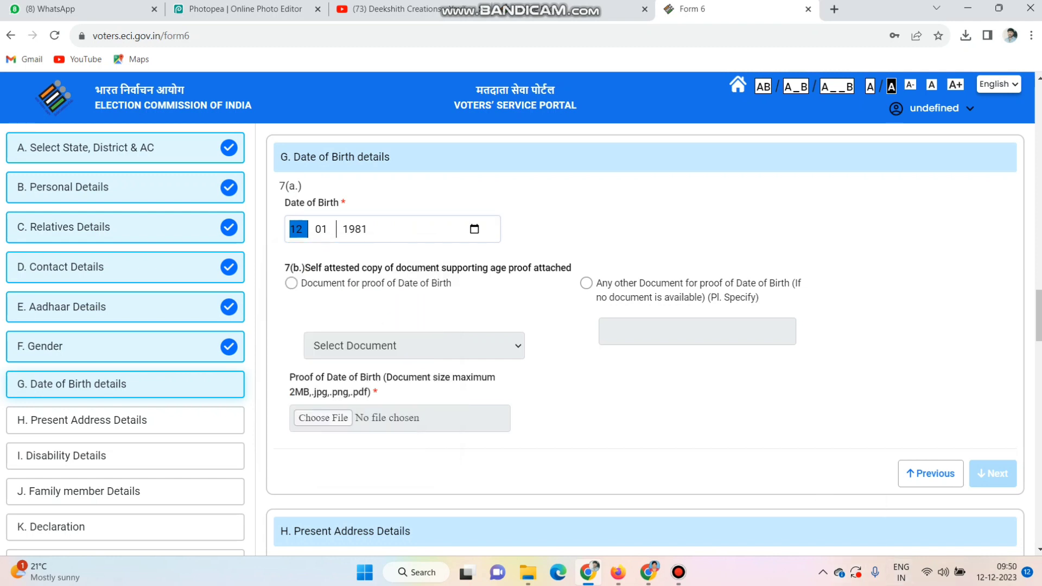
left_click(475, 229)
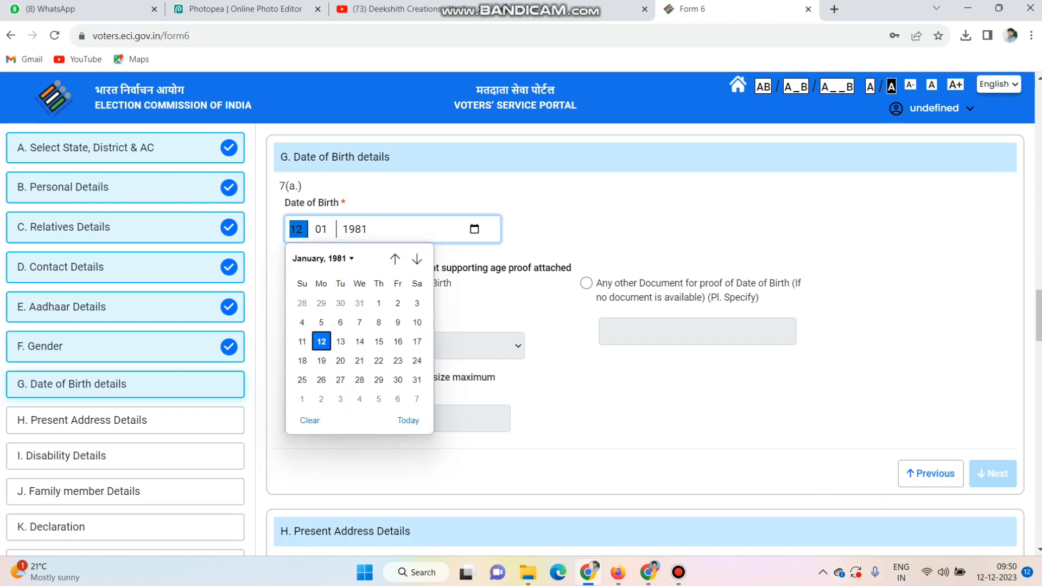
left_click(379, 303)
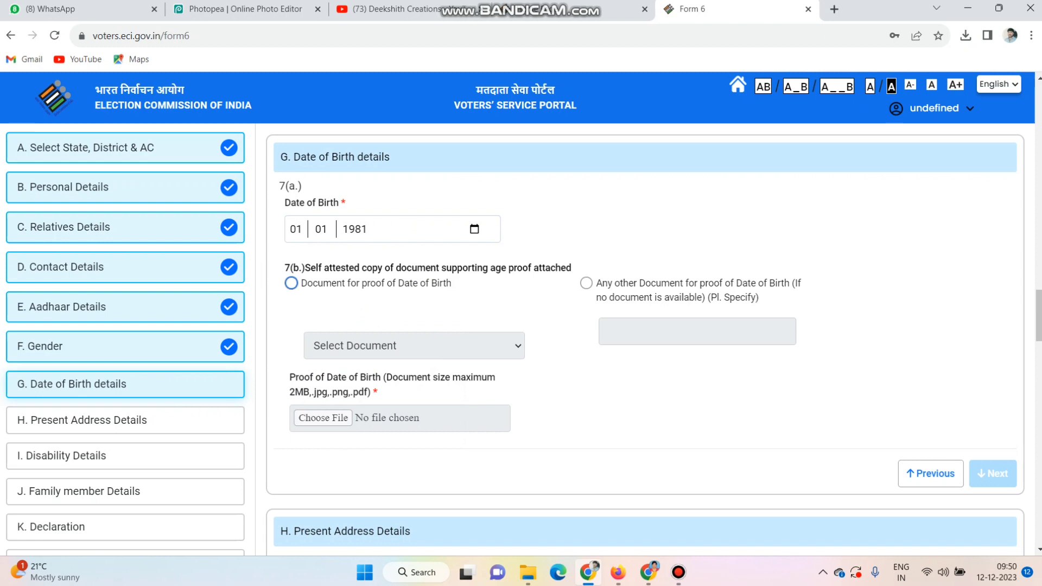
- Choose Aadhaar Card as the date of birth proof, attach New Project.jpg from Downloads and proceed to the Present Address Details
left_click(291, 283)
left_click(412, 345)
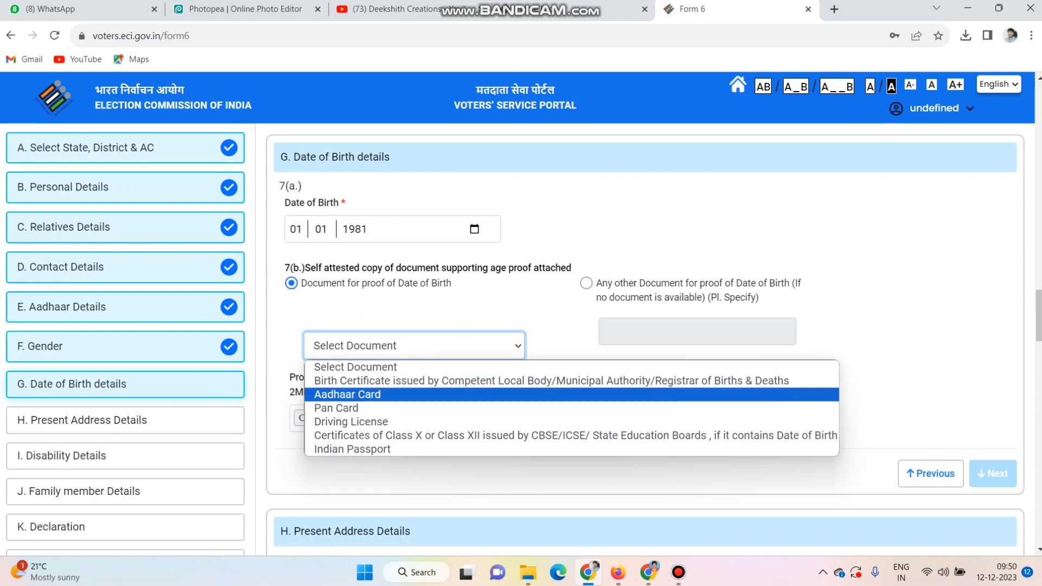
left_click(353, 393)
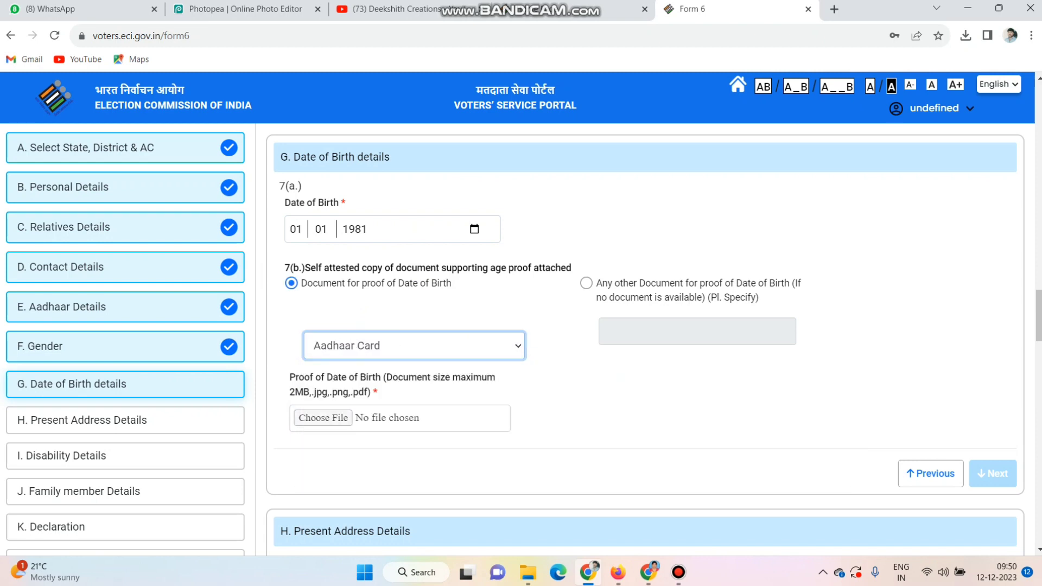
left_click(323, 418)
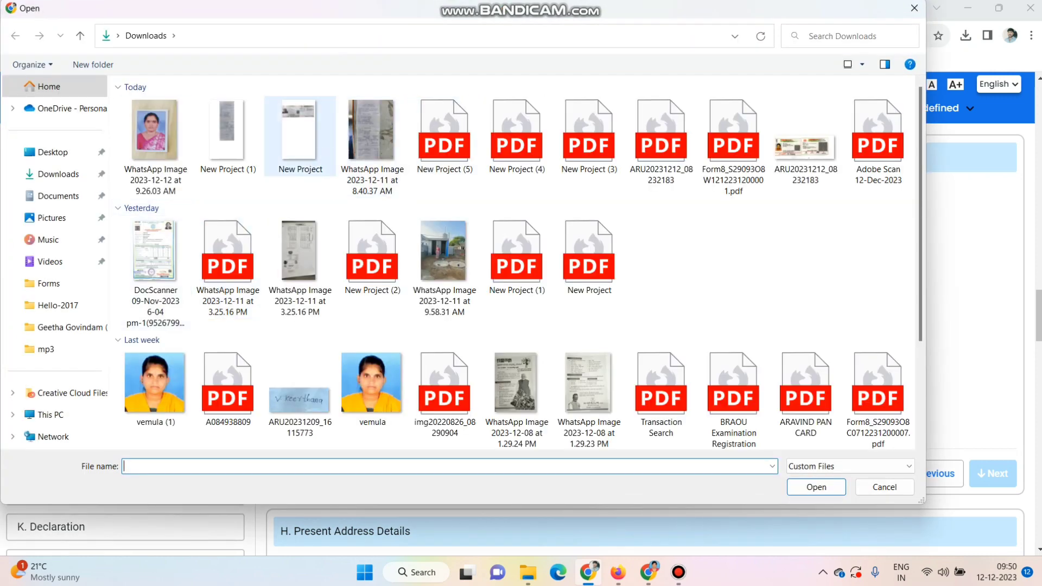
double_click(299, 135)
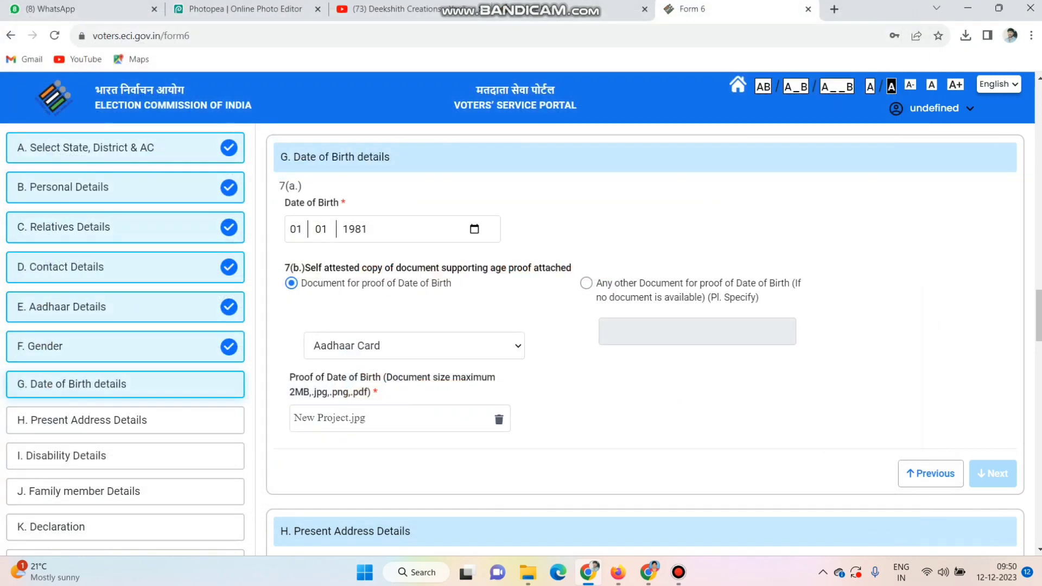
scroll(645, 337, "down", 3)
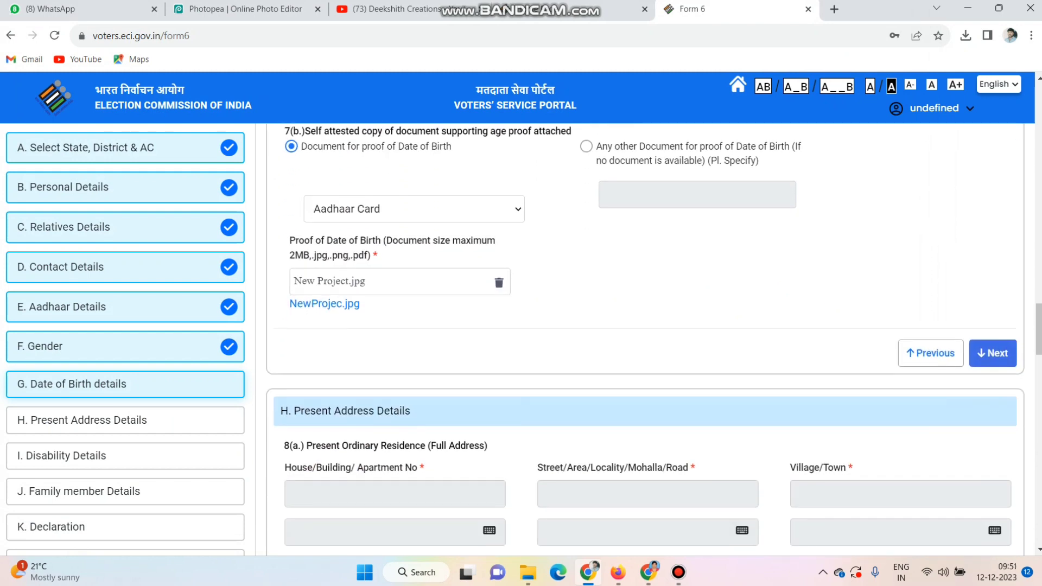
left_click(992, 353)
- Enter the house number and the street or locality of the applicant's present residence
left_click(395, 239)
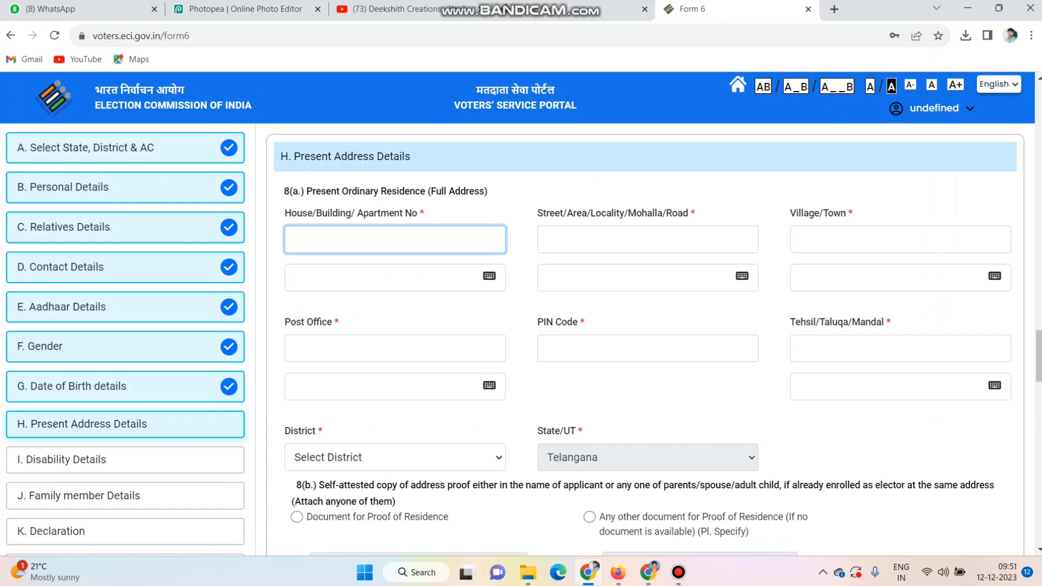
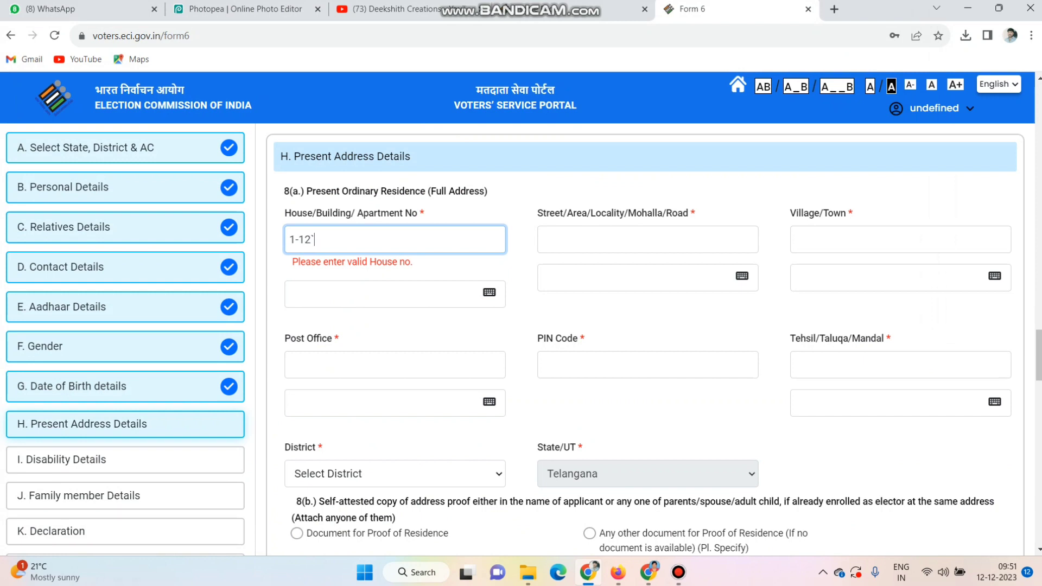
left_click(648, 239)
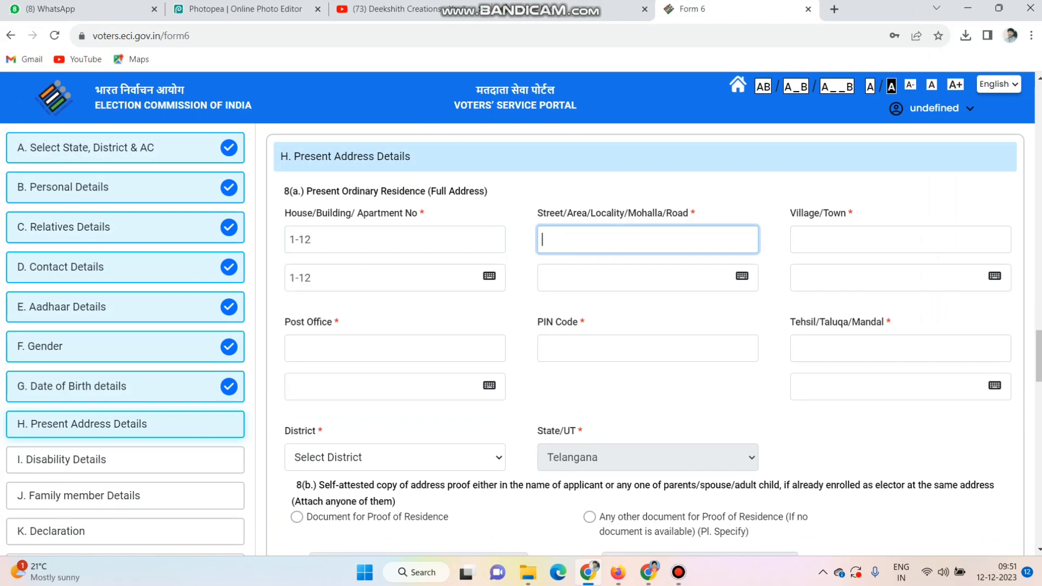
key("Tab")
key("Tab")
key("Tab")
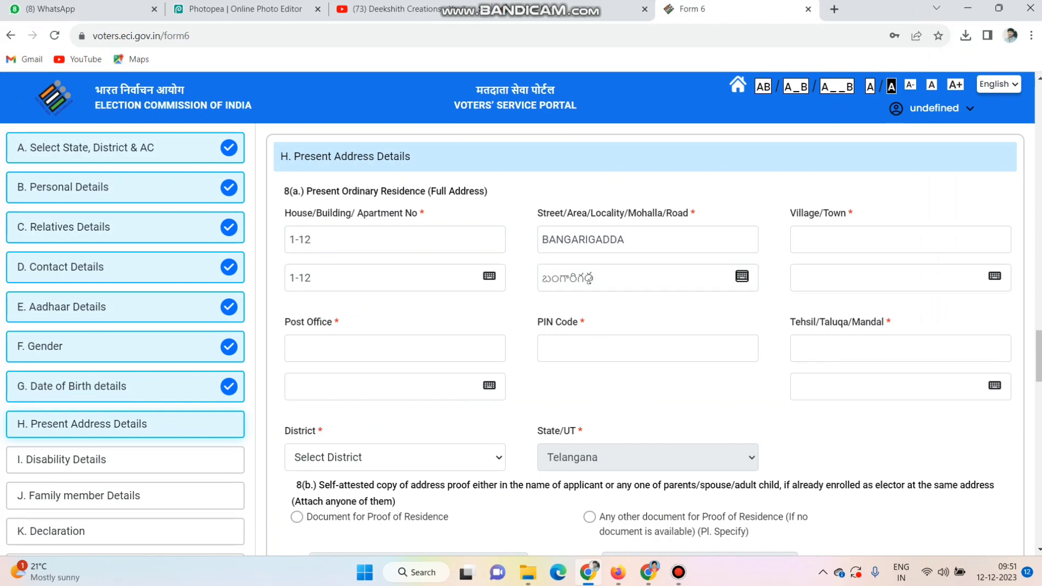
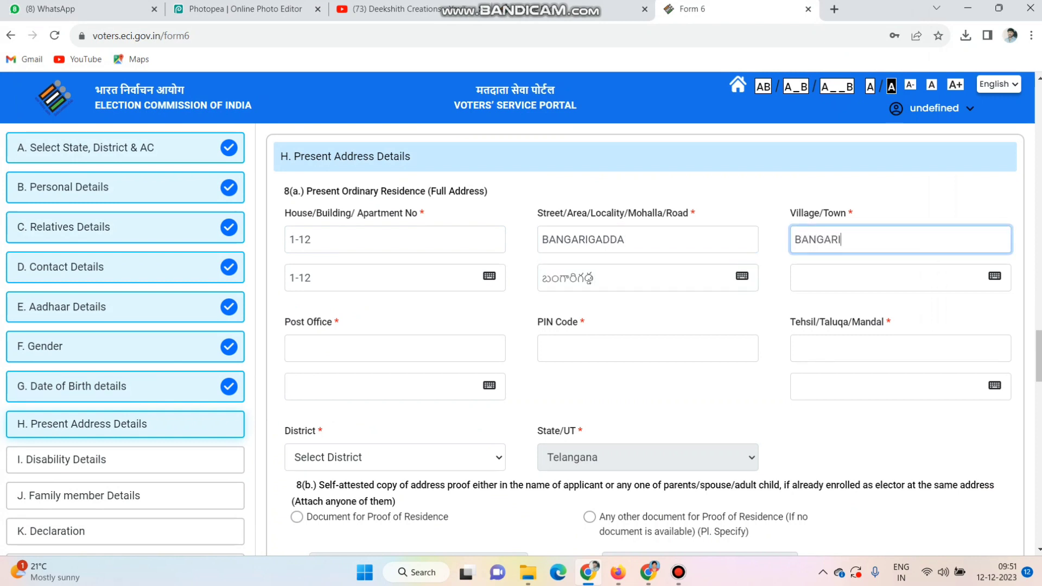
- Enter the village or town and the post office of the applicant's present residence
key("Tab")
key("Tab")
key("Tab")
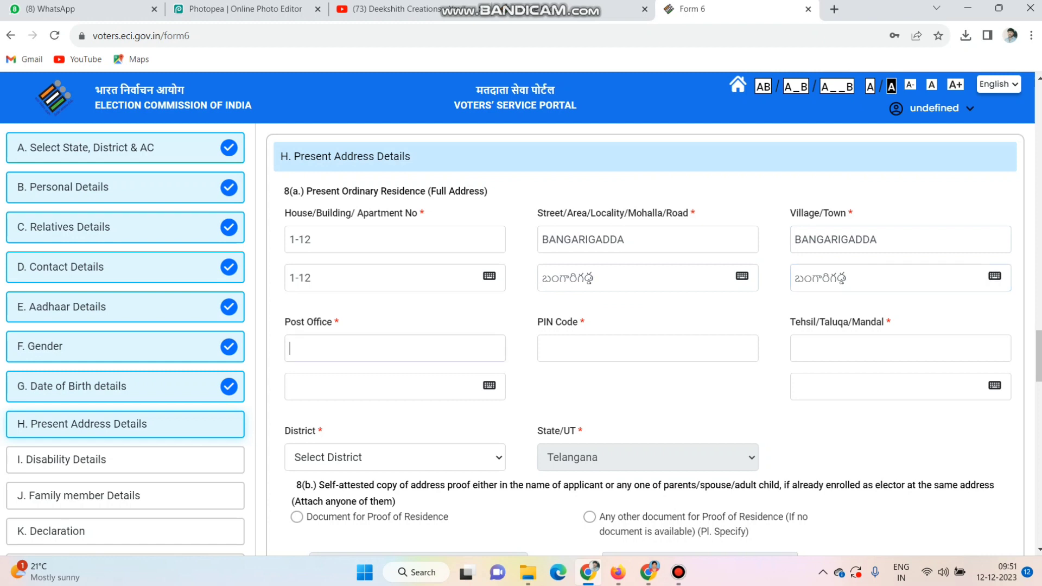
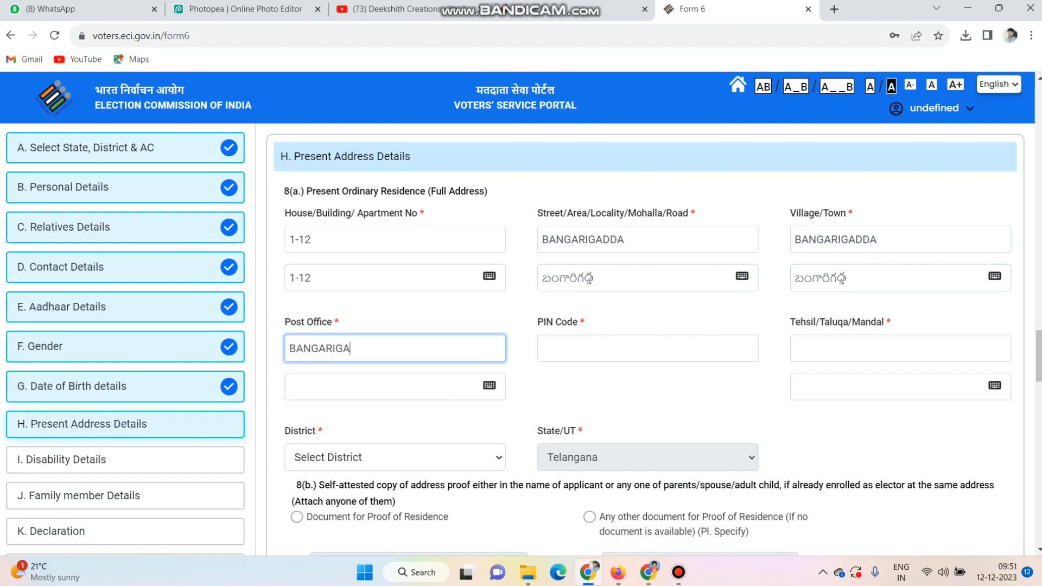
key("Tab")
key("Tab")
key("Tab")
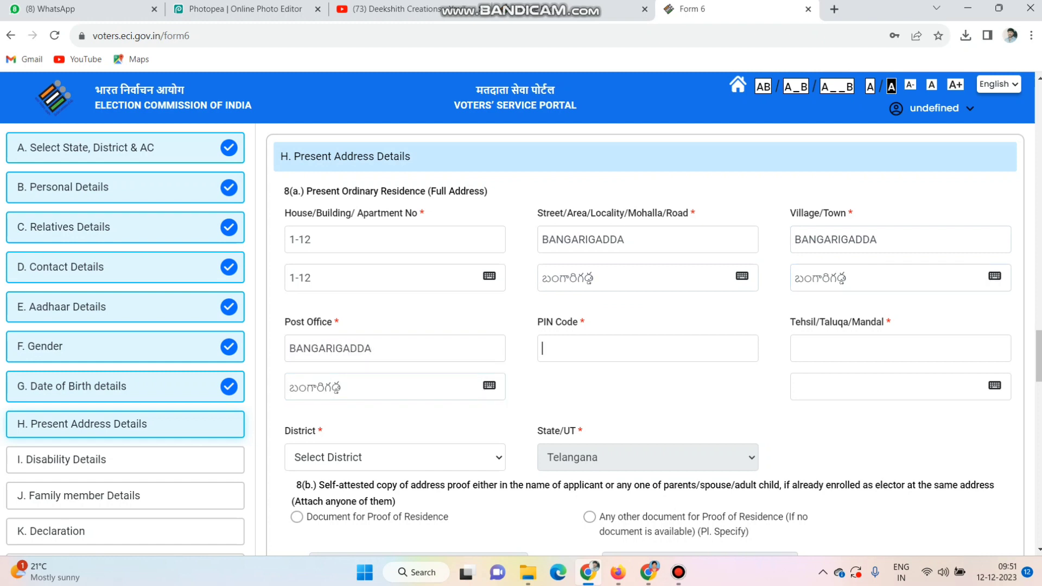
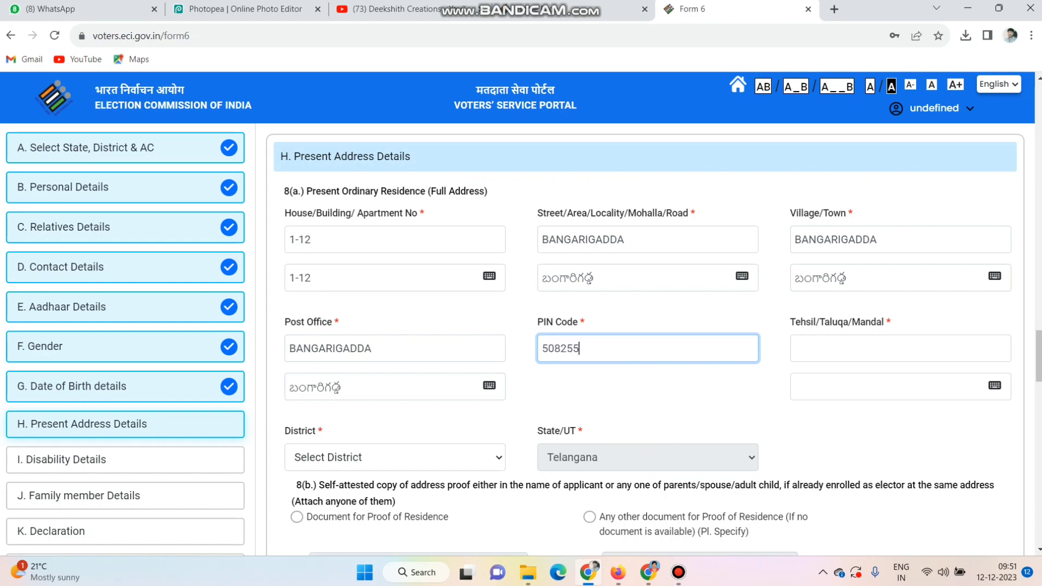
- Complete the present address with the applicant's postal code, mandal and district
key("Tab")
type("CHAN")
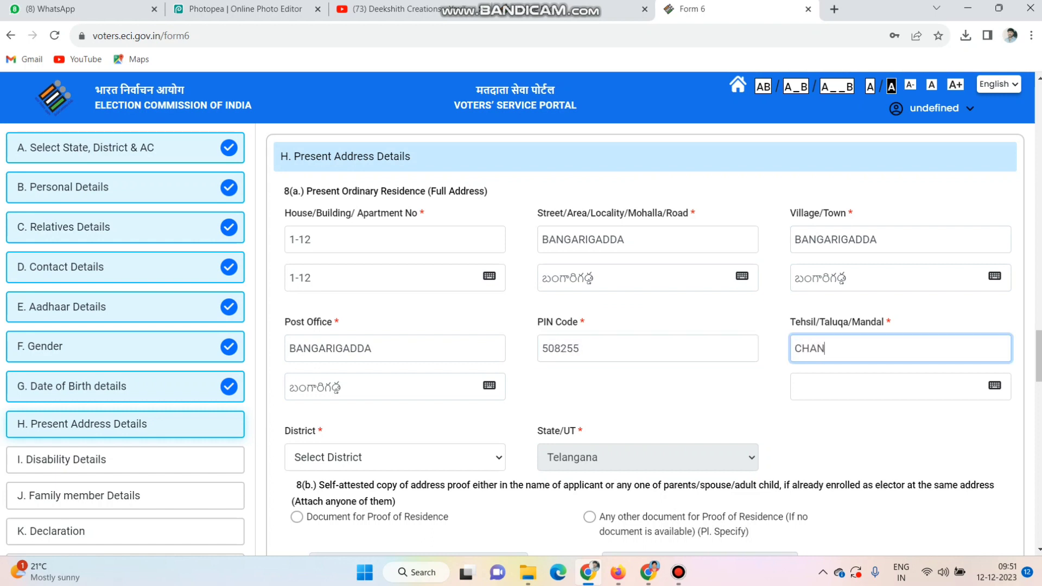
type("DUR")
key("Tab")
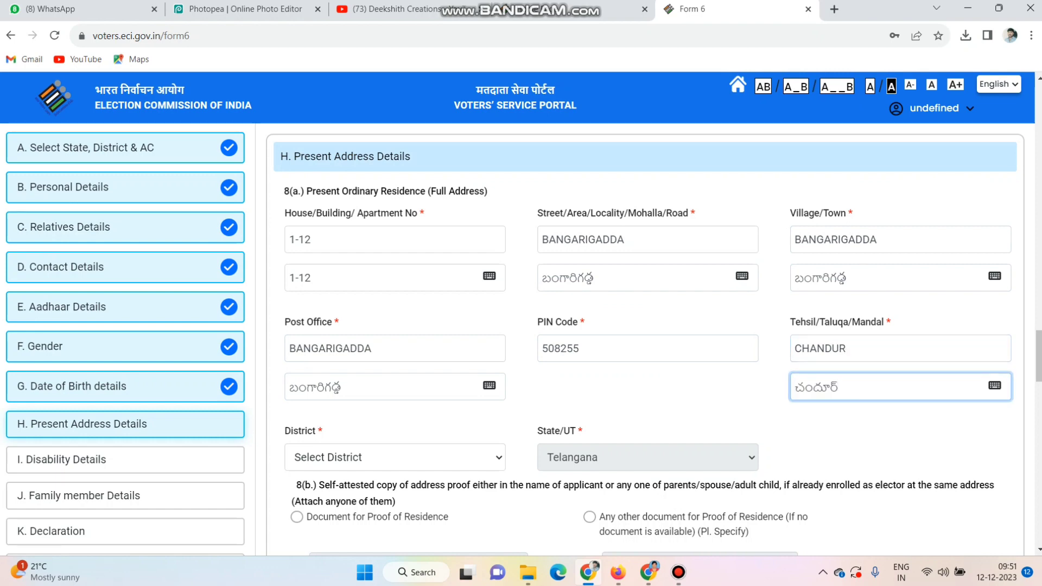
left_click(395, 458)
left_click(319, 492)
- Choose Water/Electricity/Gas connection Bill as the proof of residence document and attach New Project (1).jpg from Downloads
scroll(645, 339, "down", 3)
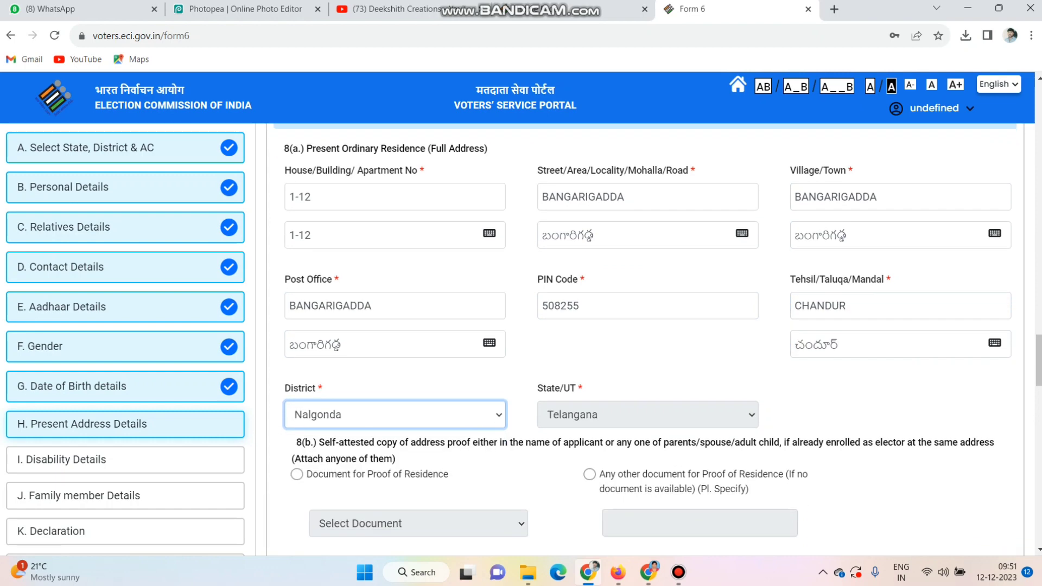
left_click(297, 312)
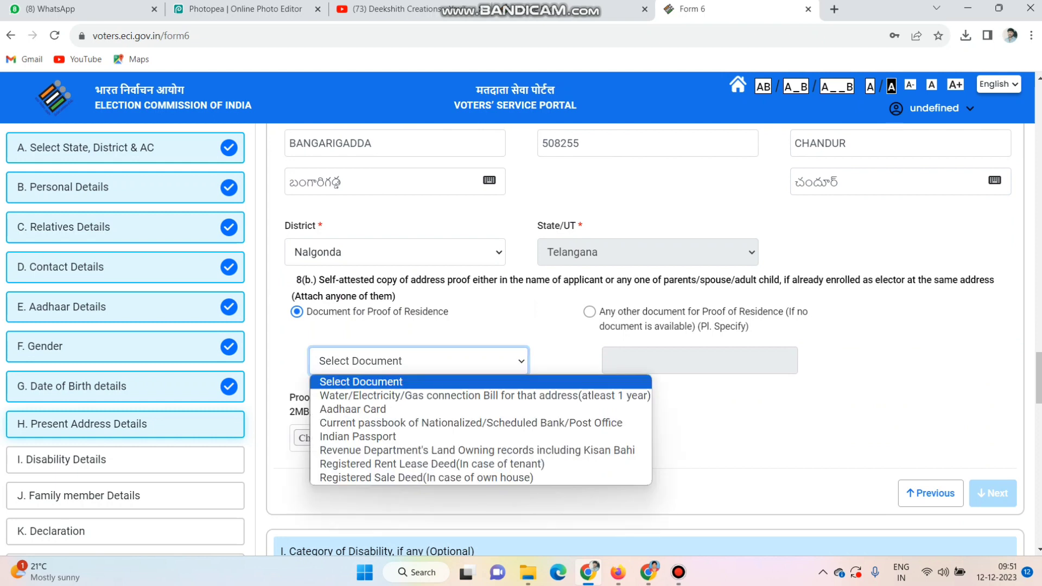
left_click(418, 361)
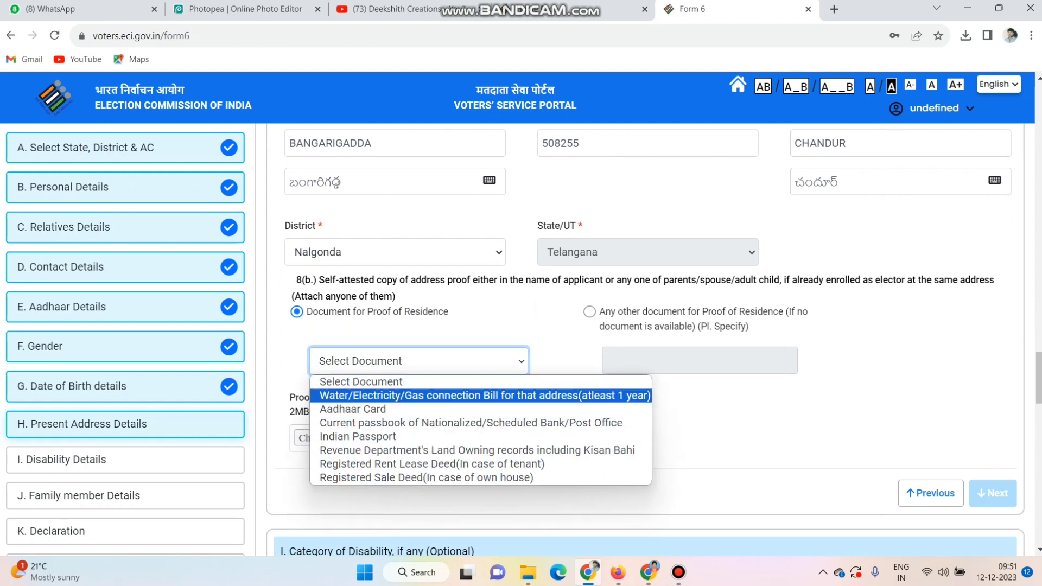
key("Return")
key("Tab")
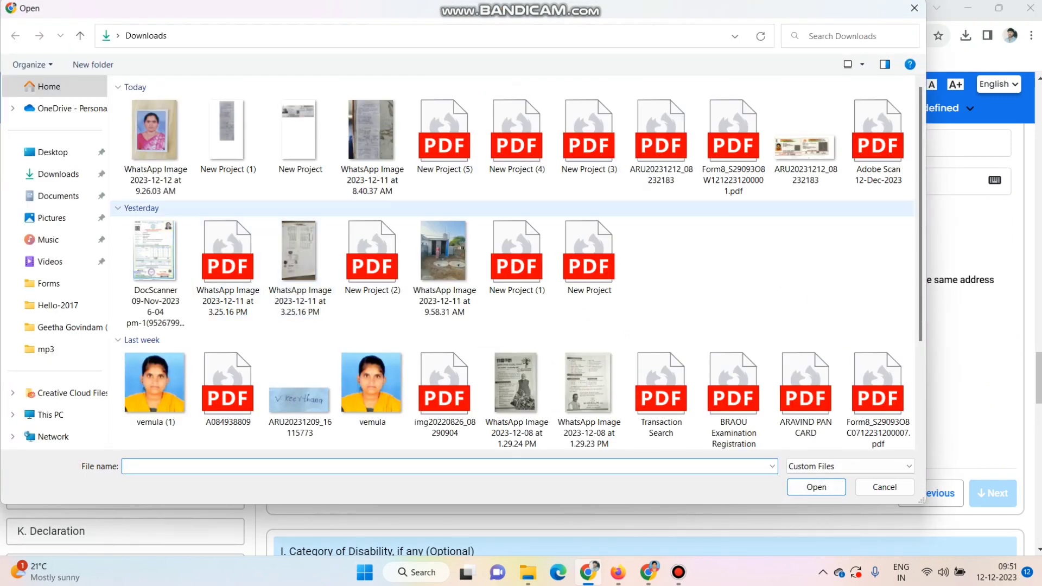
double_click(227, 133)
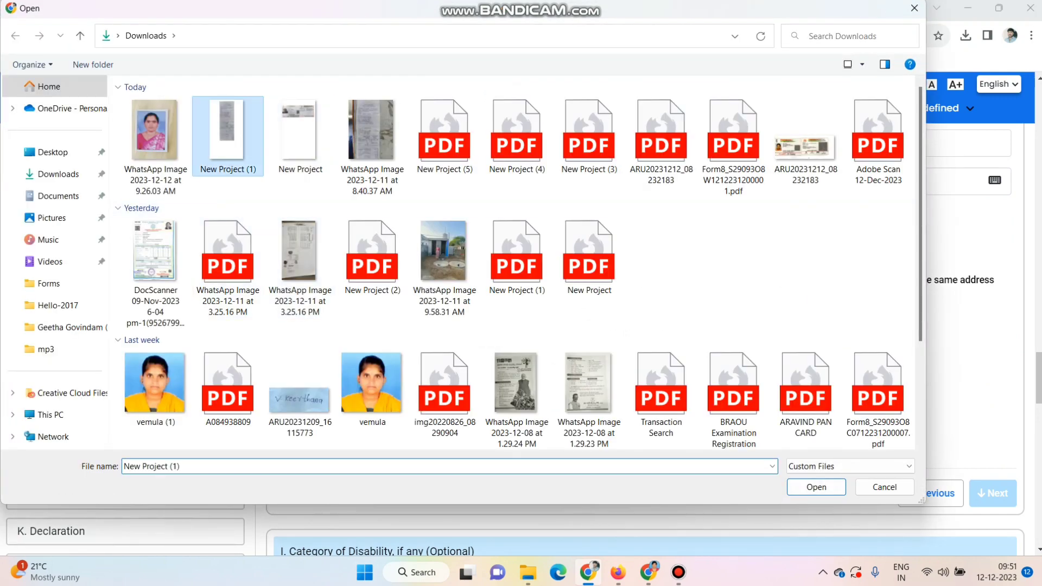
scroll(646, 336, "down", 2)
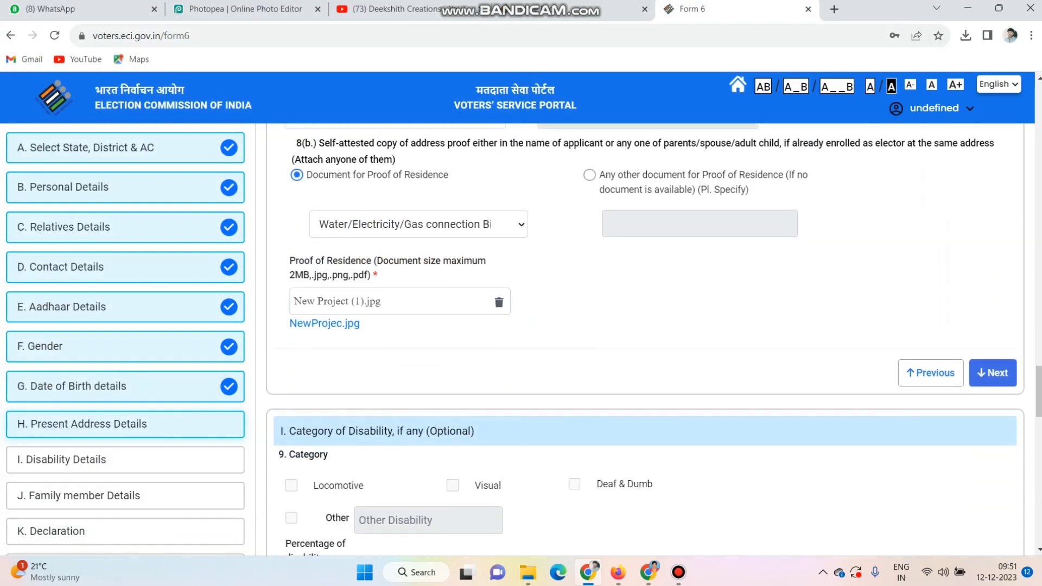
- Proceed past the Present Address Details and leave the optional disability category blank to reach the Family member Details
left_click(992, 373)
scroll(993, 373, "down", 2)
left_click(993, 373)
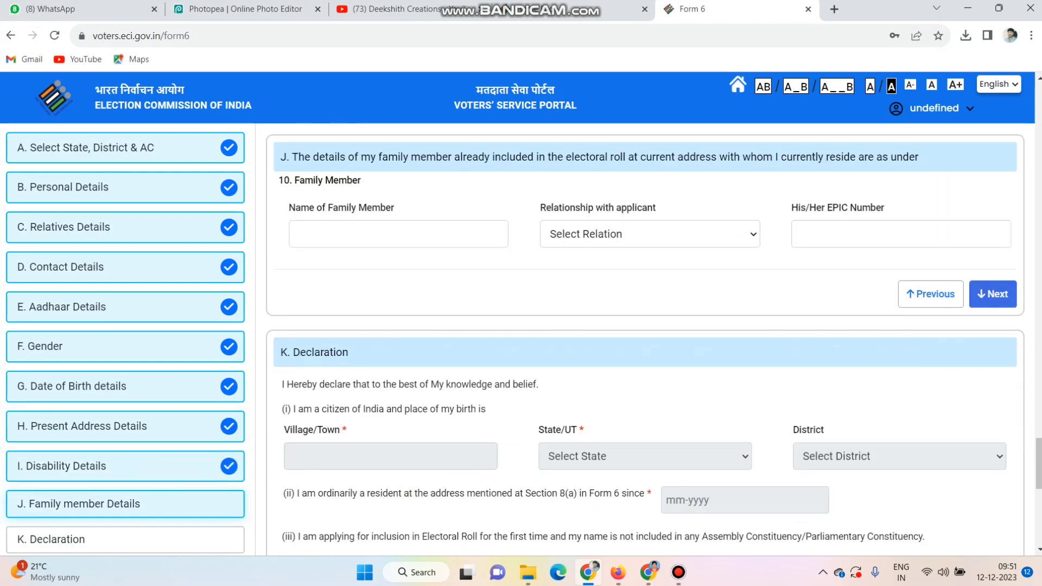
- Leave the optional Family member Details blank and enter the applicant's village or town of birth in the Declaration
left_click(993, 294)
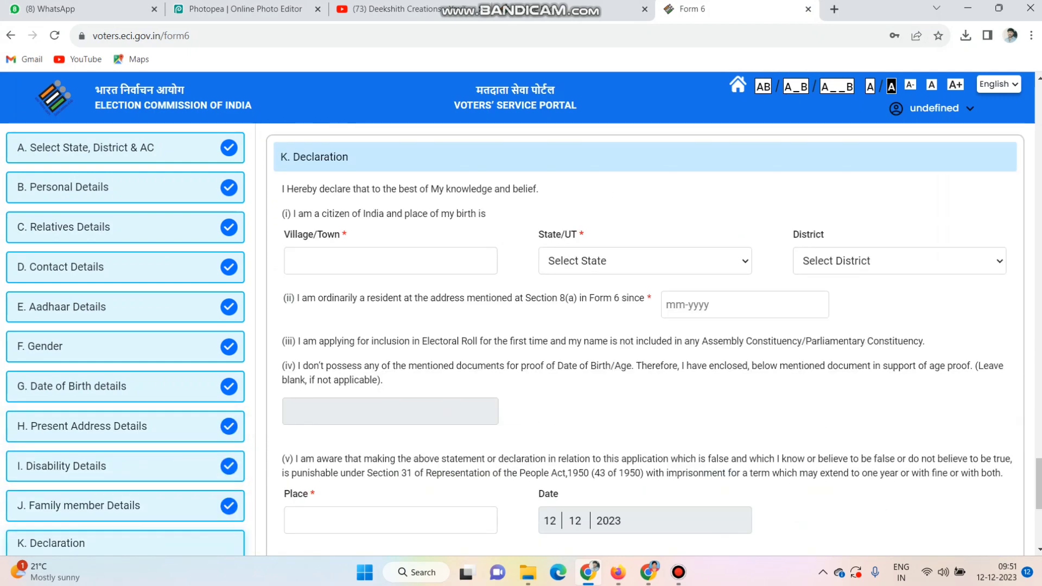
left_click(391, 261)
type("BANG")
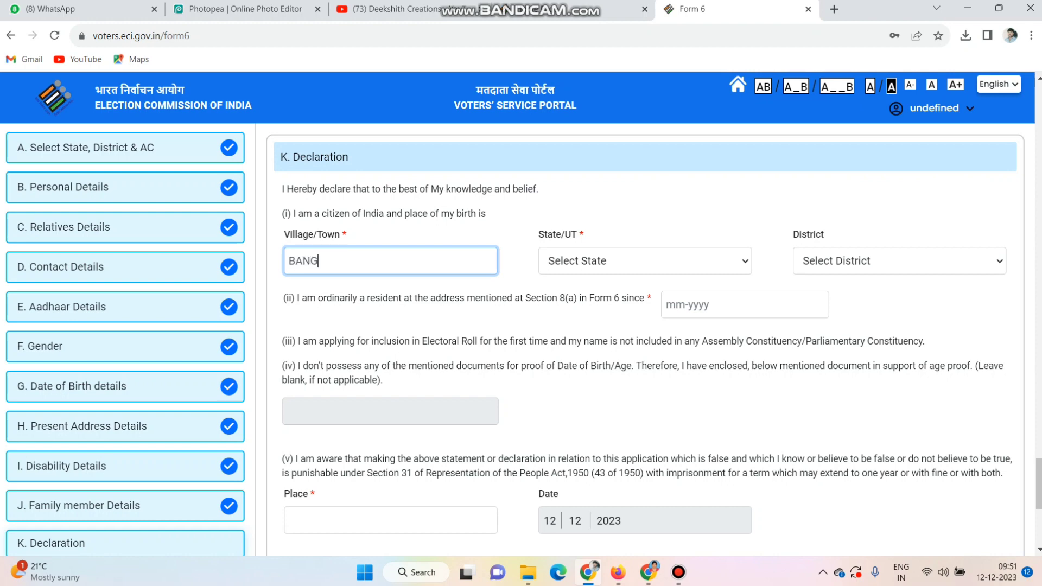
type("ARIGADDA")
key("Tab")
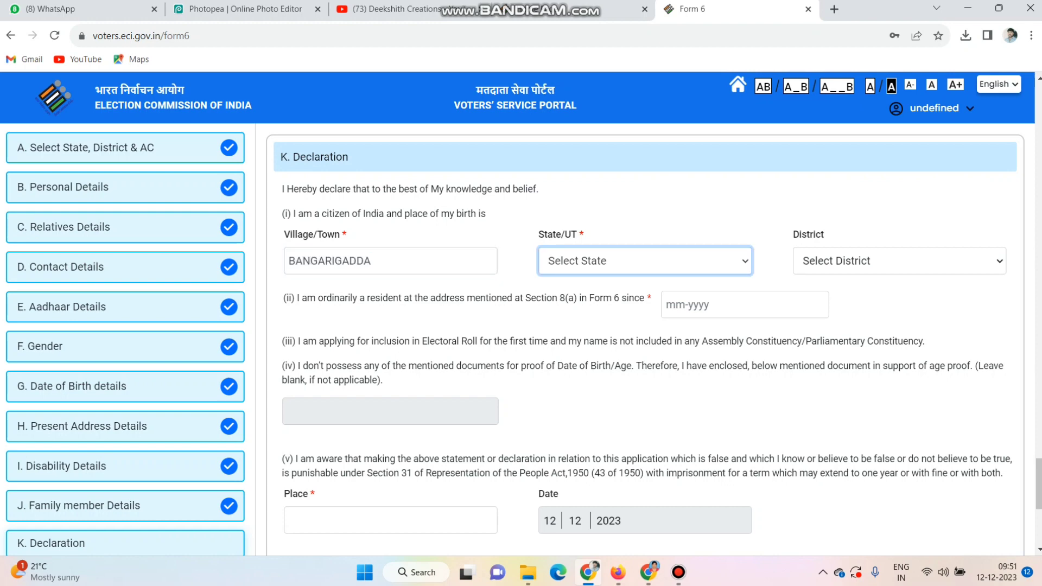
- Select the state and district of the applicant's place of birth in the Declaration
left_click(645, 261)
scroll(644, 407, "down", 5)
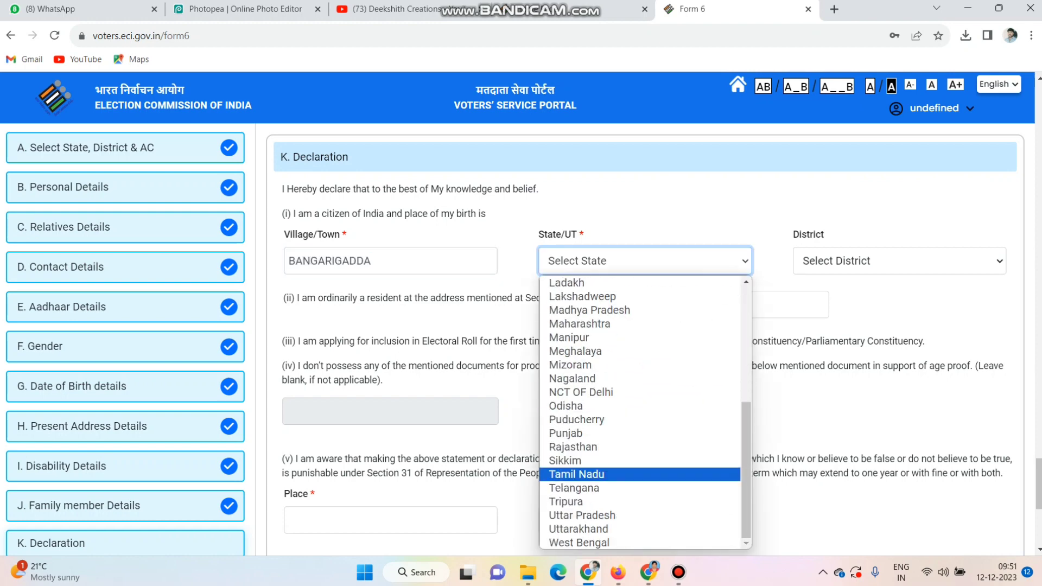
left_click(575, 488)
left_click(899, 261)
scroll(899, 407, "down", 5)
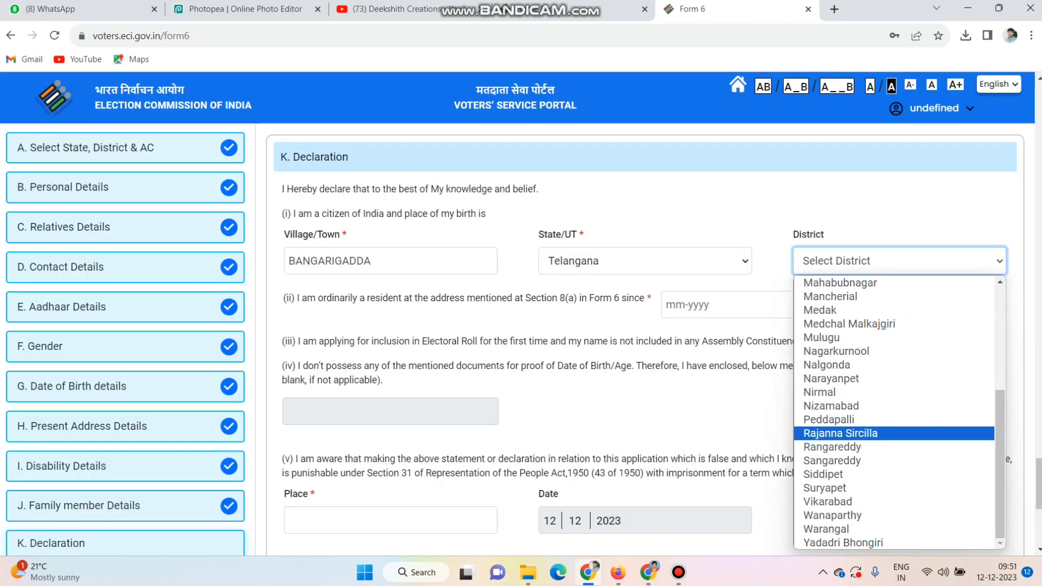
left_click(826, 365)
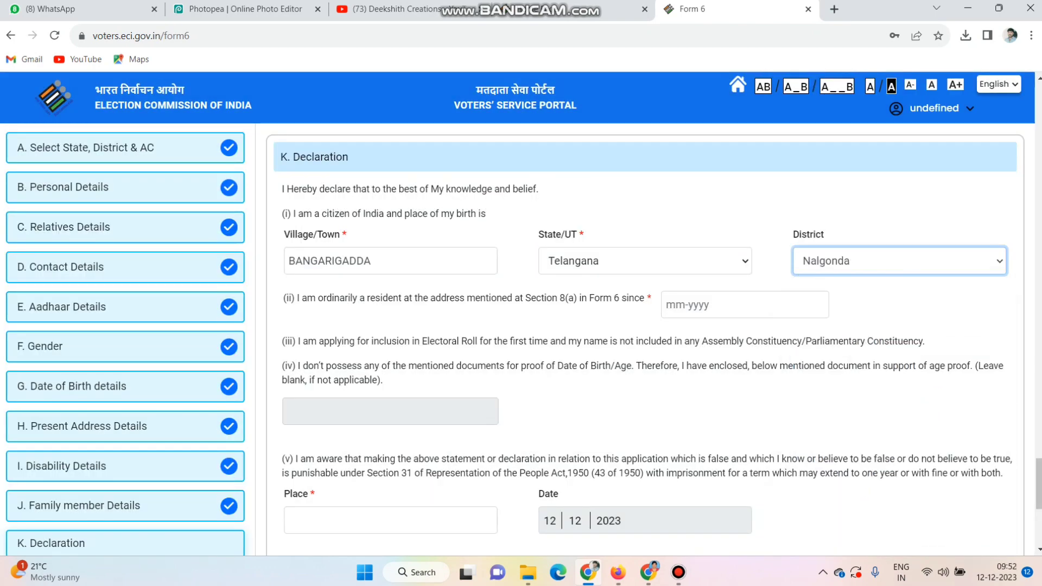
- Declare January 2002 as the month since which the applicant has ordinarily resided at the stated address
left_click(745, 304)
left_click(676, 334)
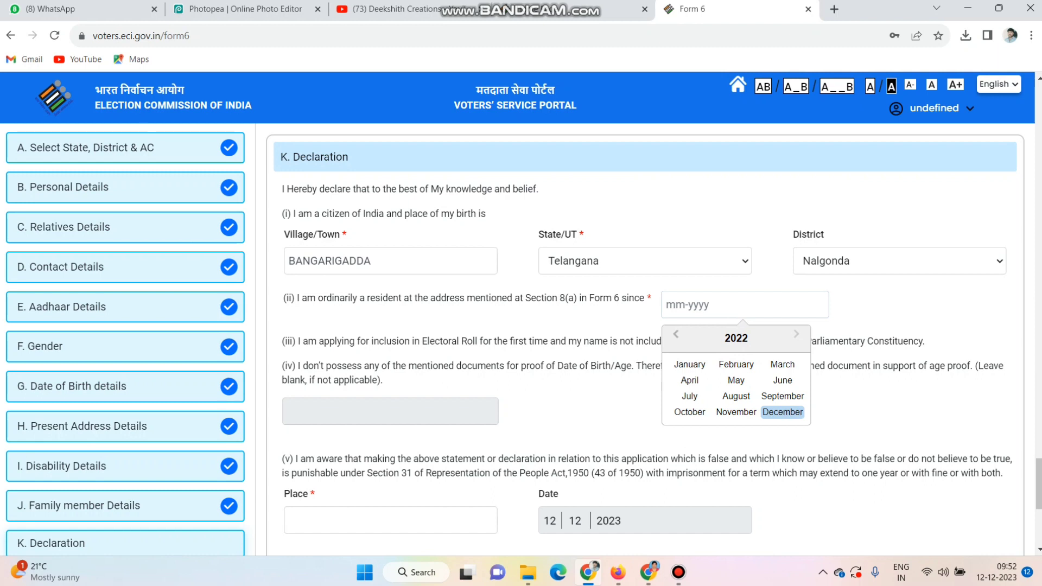
left_click(675, 334)
left_click(675, 334)
left_click(676, 335)
left_click(675, 335)
left_click(675, 335)
left_click(675, 334)
left_click(676, 334)
left_click(675, 334)
left_click(676, 335)
left_click(676, 335)
left_click(676, 334)
left_click(676, 335)
left_click(689, 364)
- Enter the applicant's place for signing the Declaration and proceed to the Captcha section
scroll(690, 364, "down", 4)
left_click(390, 315)
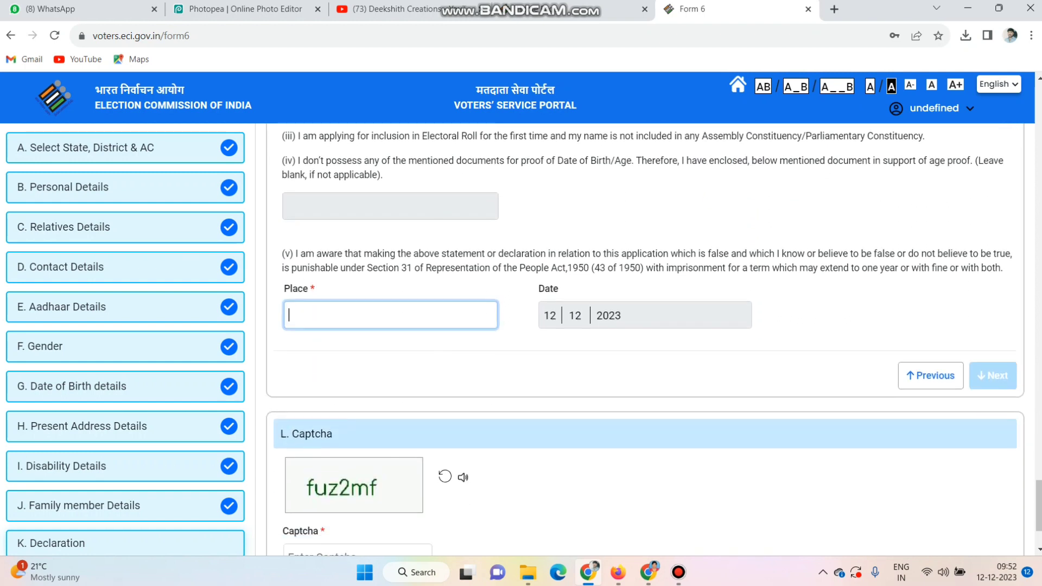
type("BNAGRIGADDA")
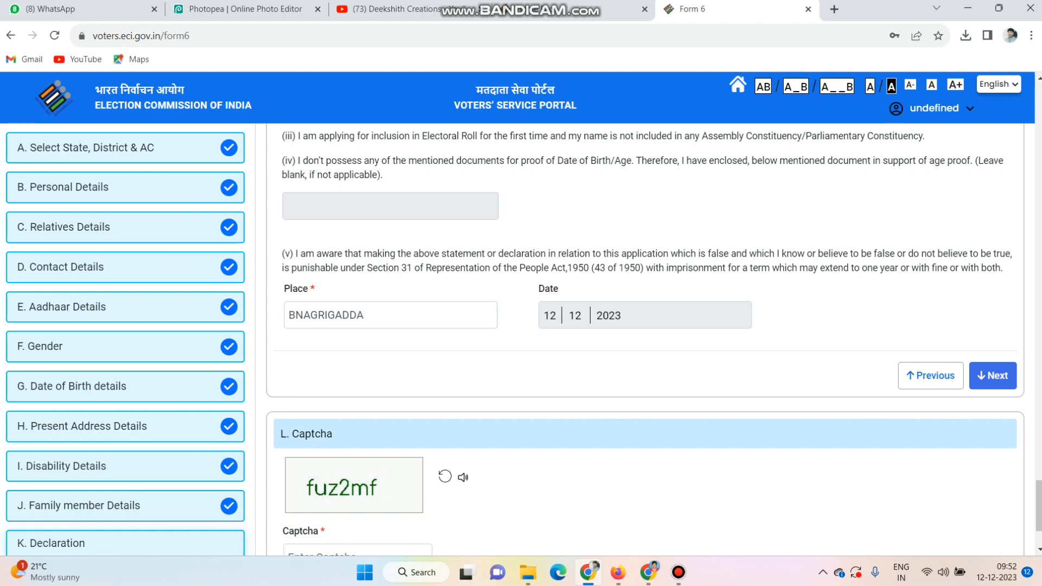
left_click(993, 376)
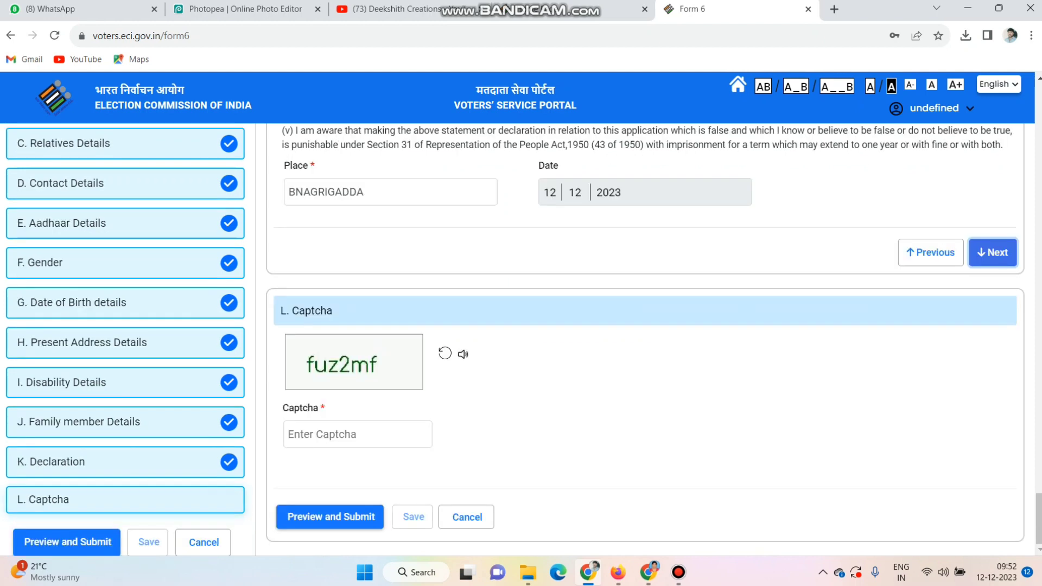
- Try to preview the application for submission using the captcha code shown
left_click(357, 434)
type("f")
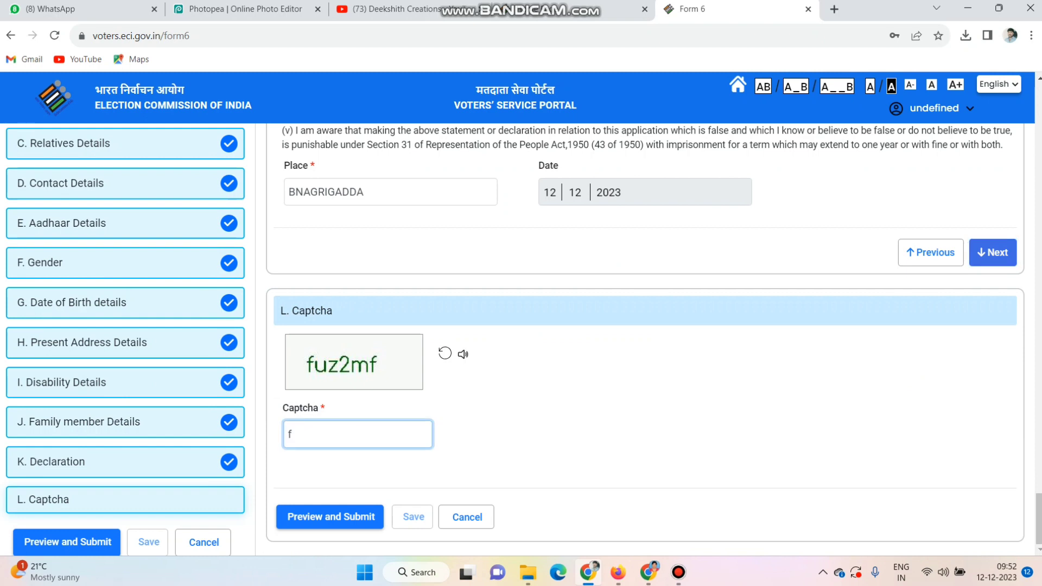
type("uz2mf")
left_click(521, 435)
left_click(330, 517)
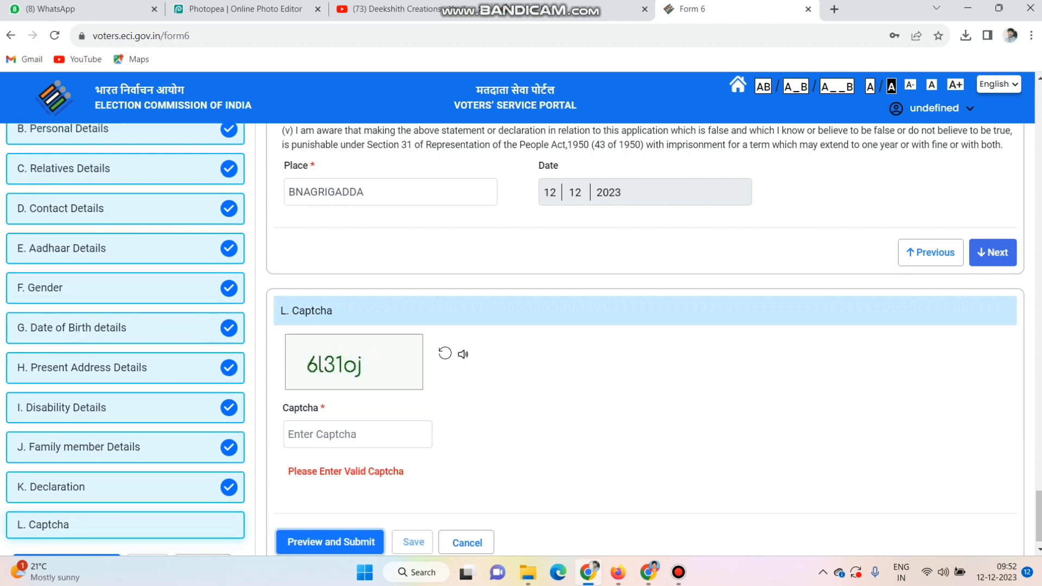
- Try again to preview the application, this time with the refreshed captcha code
left_click(358, 434)
type("6")
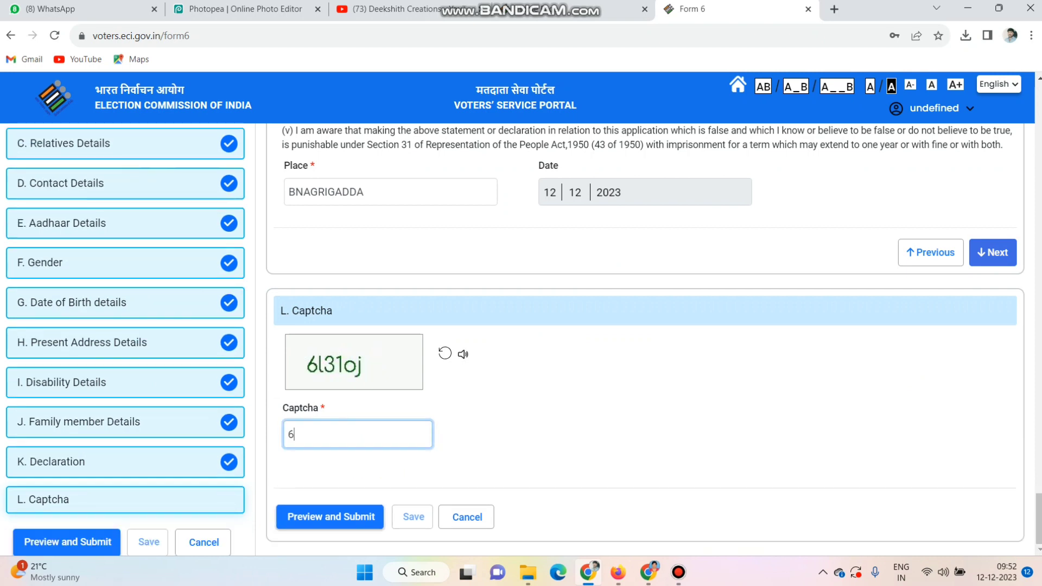
type("l310j")
key("Return")
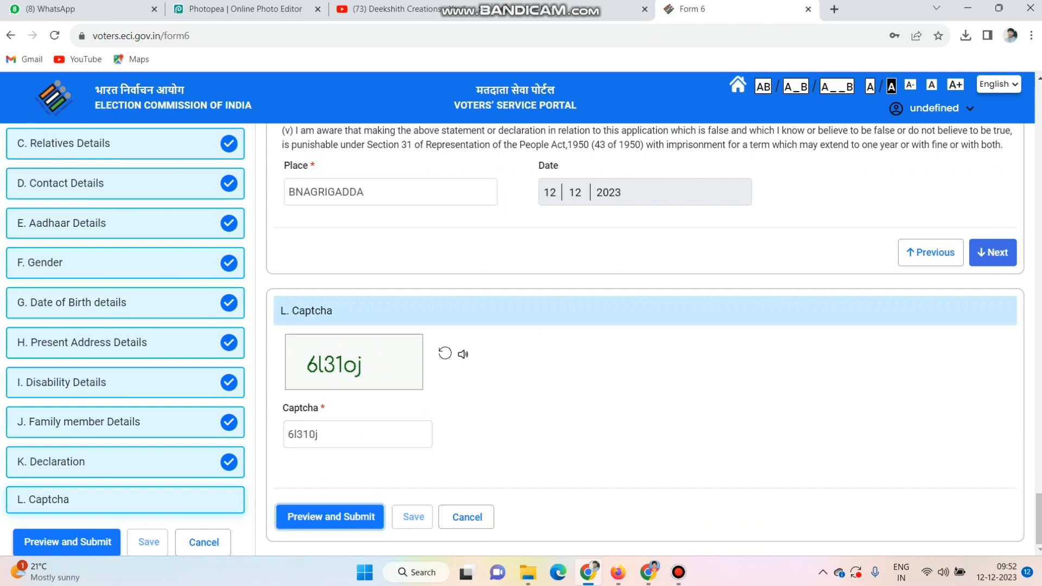
- Enter the newest captcha code and open the Form 6 preview
left_click(358, 434)
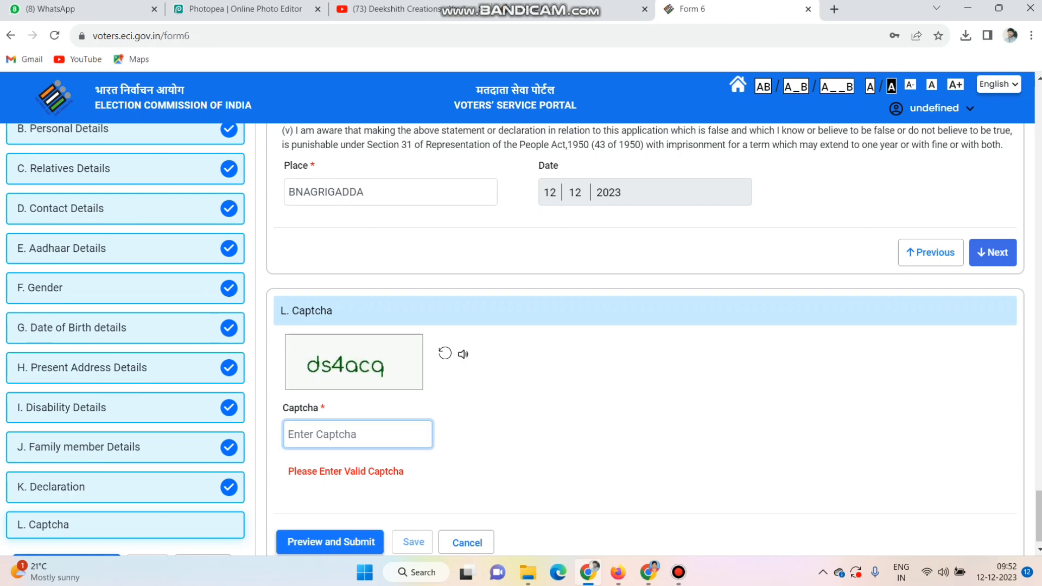
type("ds4")
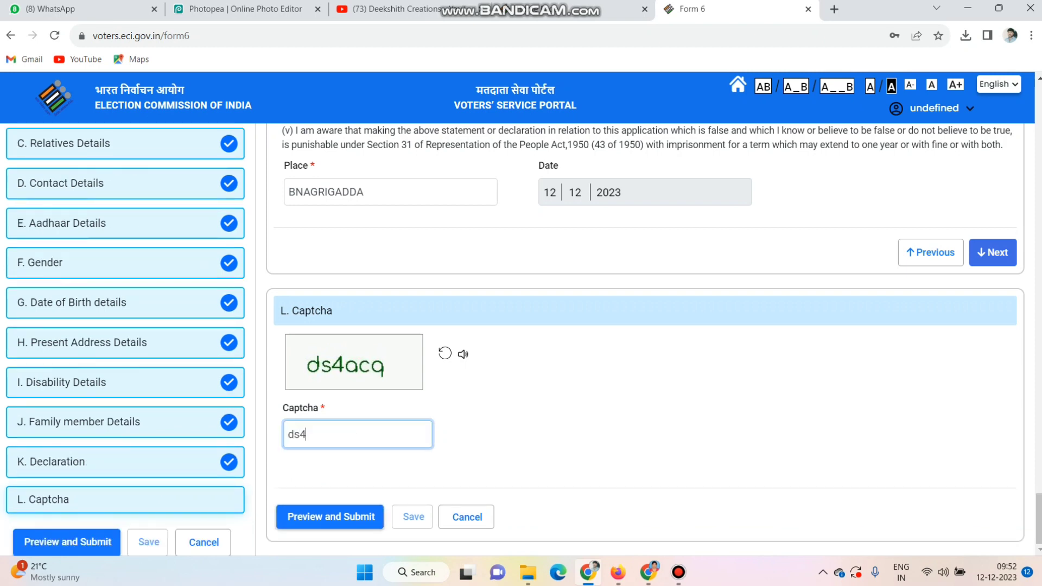
type("acq")
left_click(330, 517)
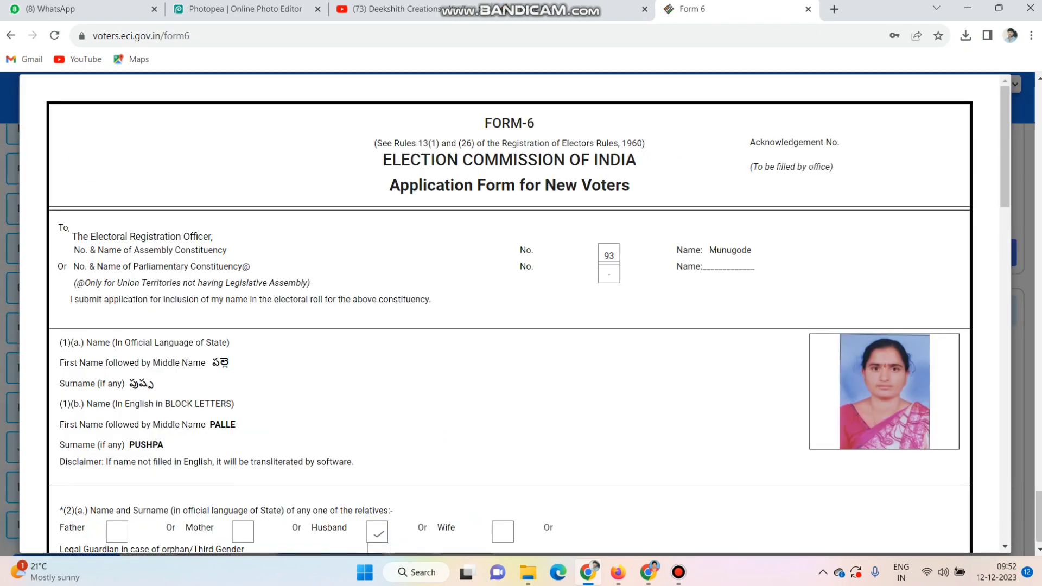
- Review the Form 6 preview down to the declaration, declining the submission confirmation to recheck the address and document details
scroll(510, 315, "down", 15)
scroll(510, 315, "down", 5)
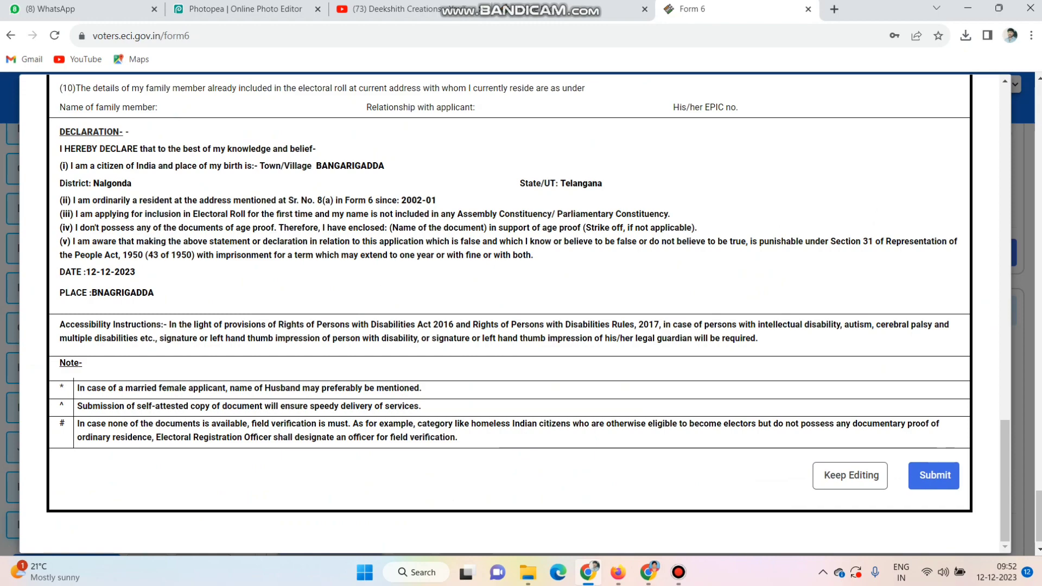
left_click(934, 475)
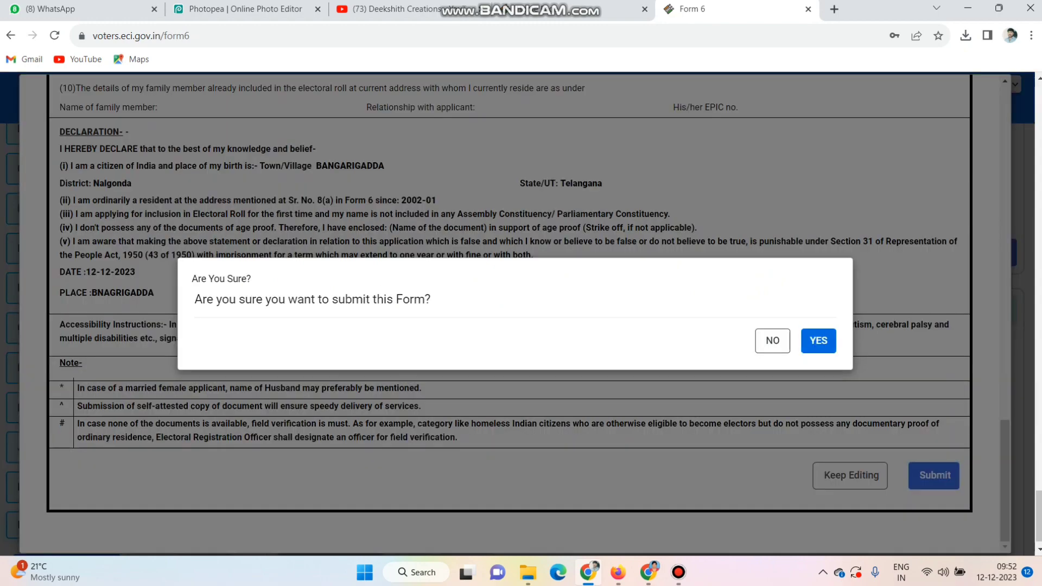
left_click(773, 341)
scroll(510, 314, "up", 20)
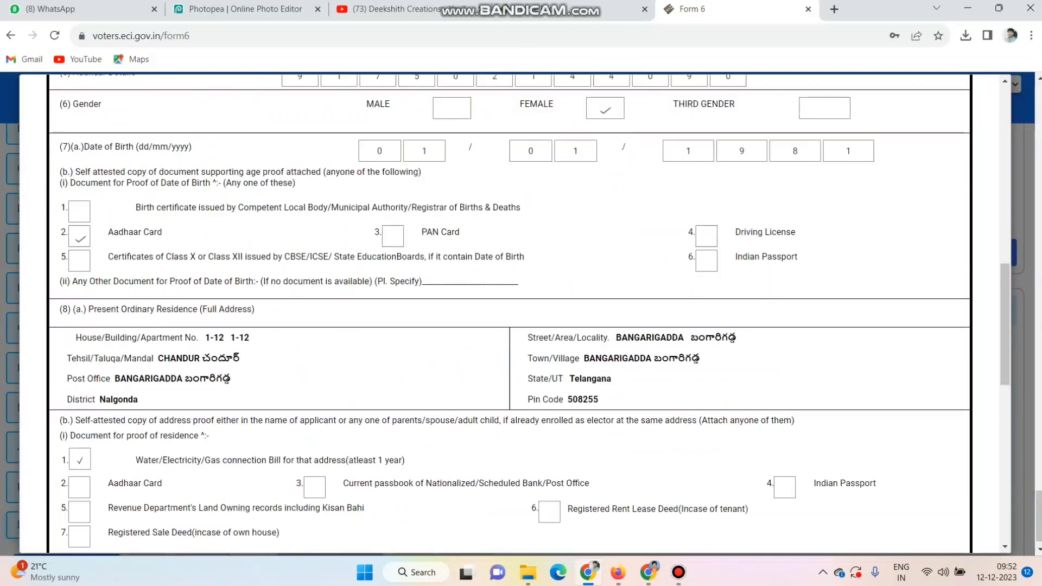
scroll(511, 315, "down", 20)
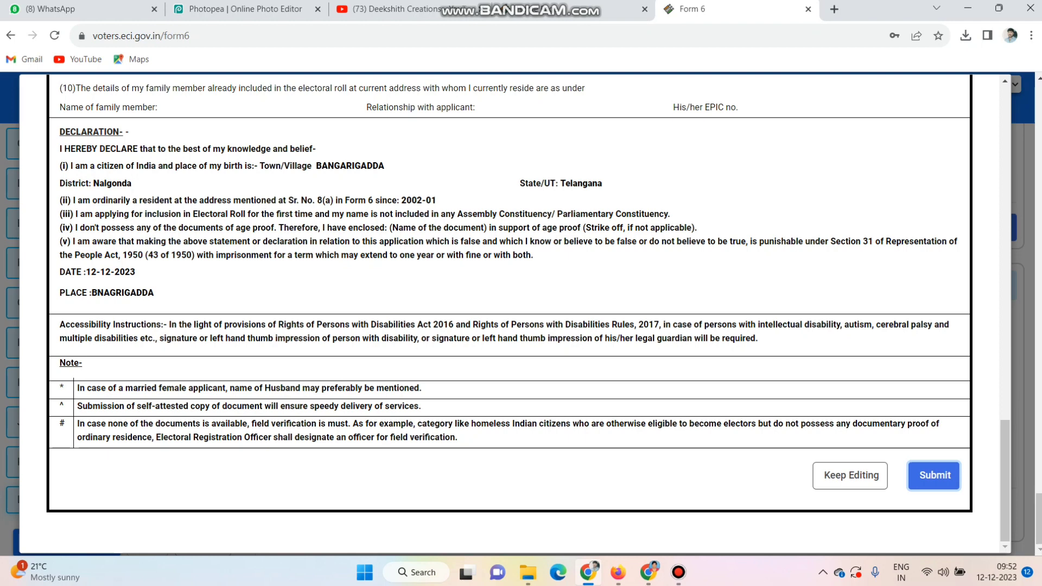
- Submit the Form 6 application, confirm the submission and dismiss the browser's offer to save the password
left_click(934, 475)
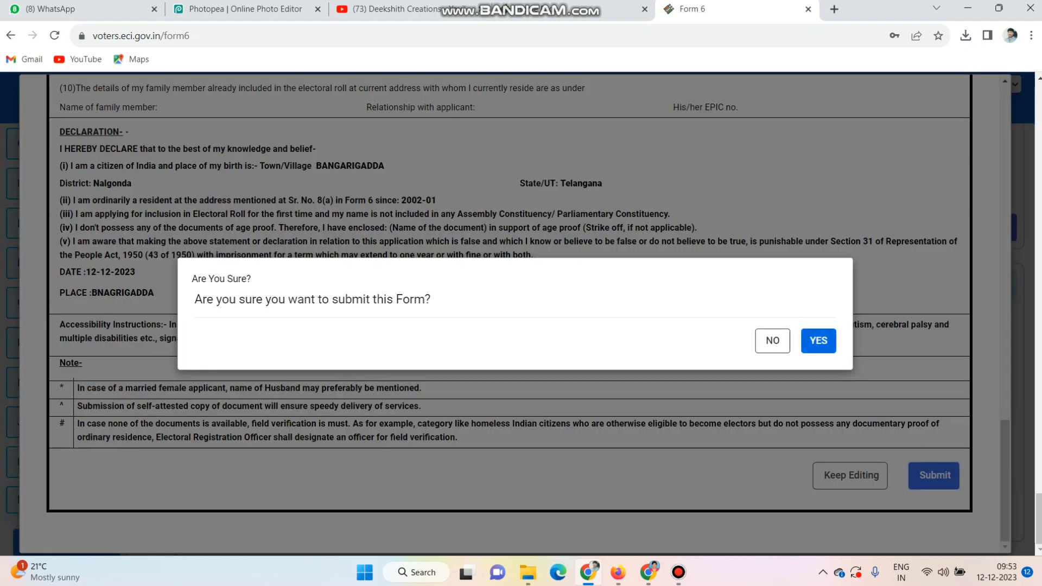
left_click(818, 341)
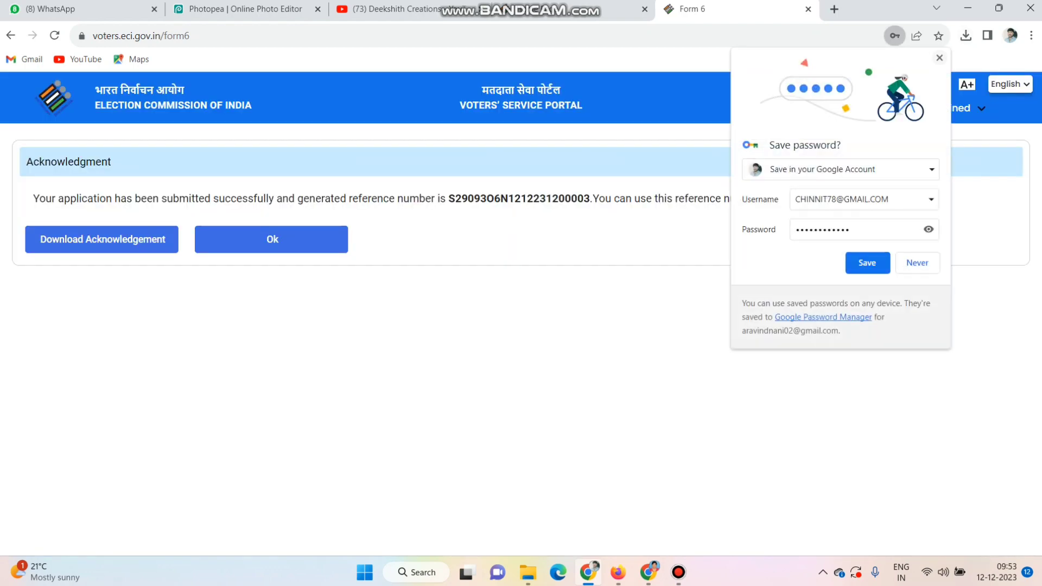
left_click(939, 58)
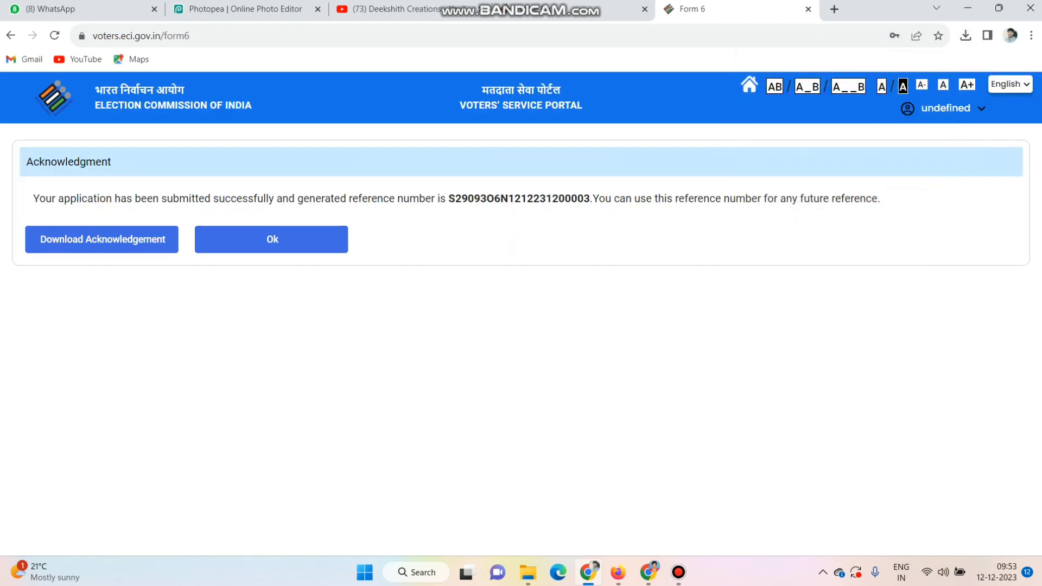
- Download the acknowledgement of the submitted application and look through the Form 6 PDF
left_click(102, 239)
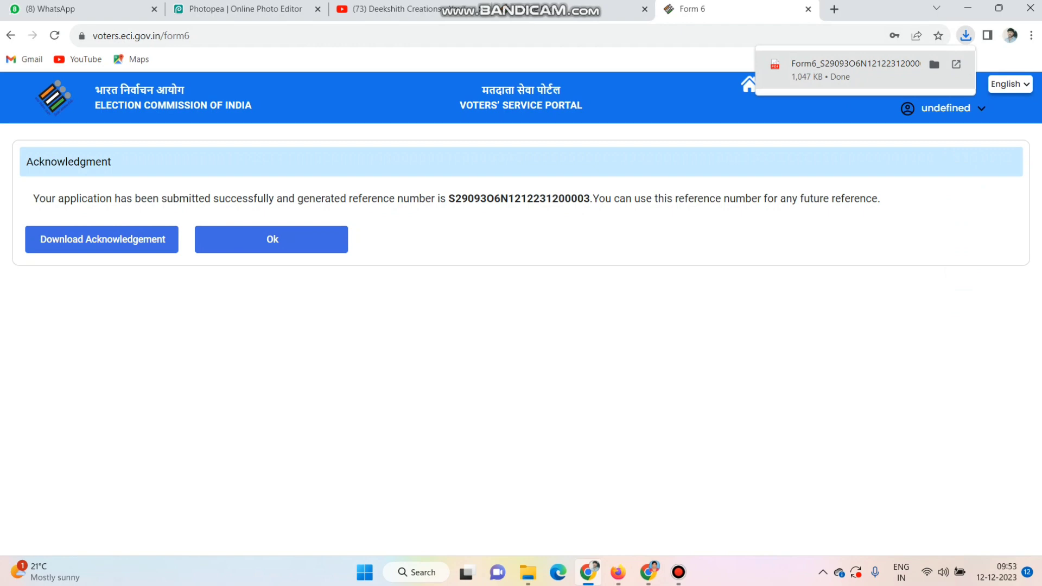
left_click(855, 70)
scroll(618, 333, "down", 7)
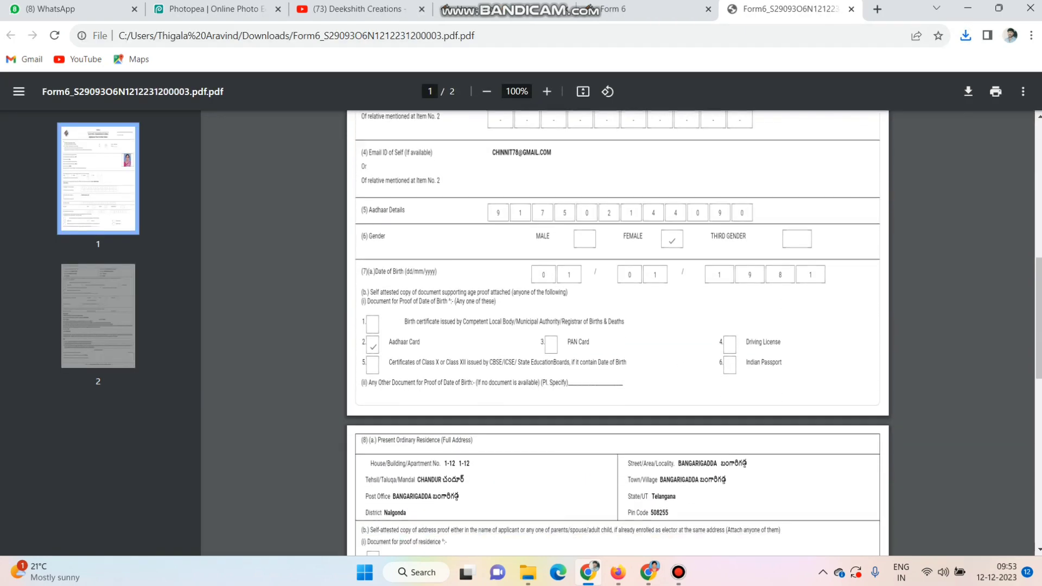
scroll(618, 333, "down", 10)
scroll(618, 334, "up", 10)
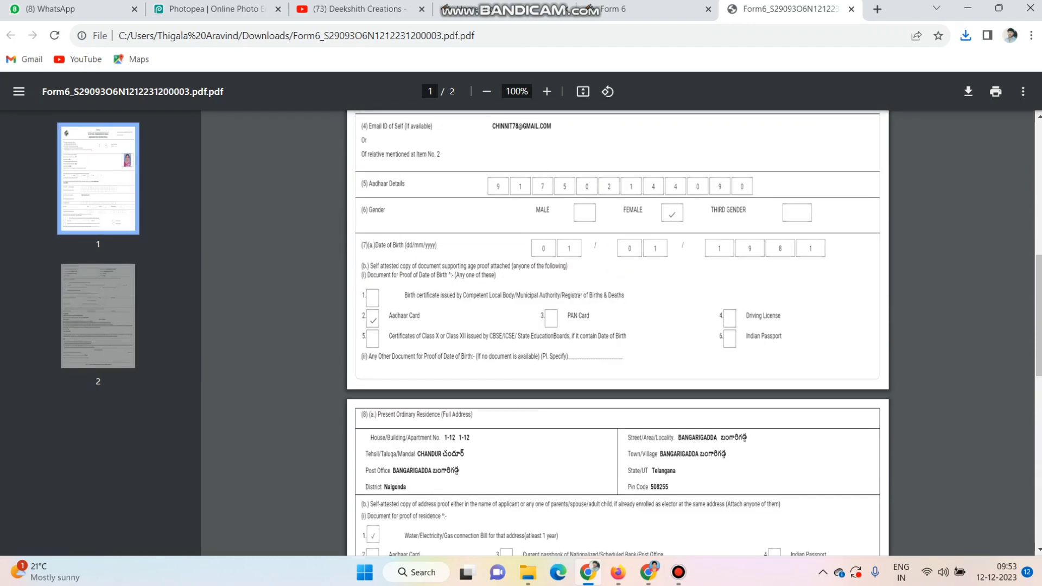
scroll(618, 333, "up", 8)
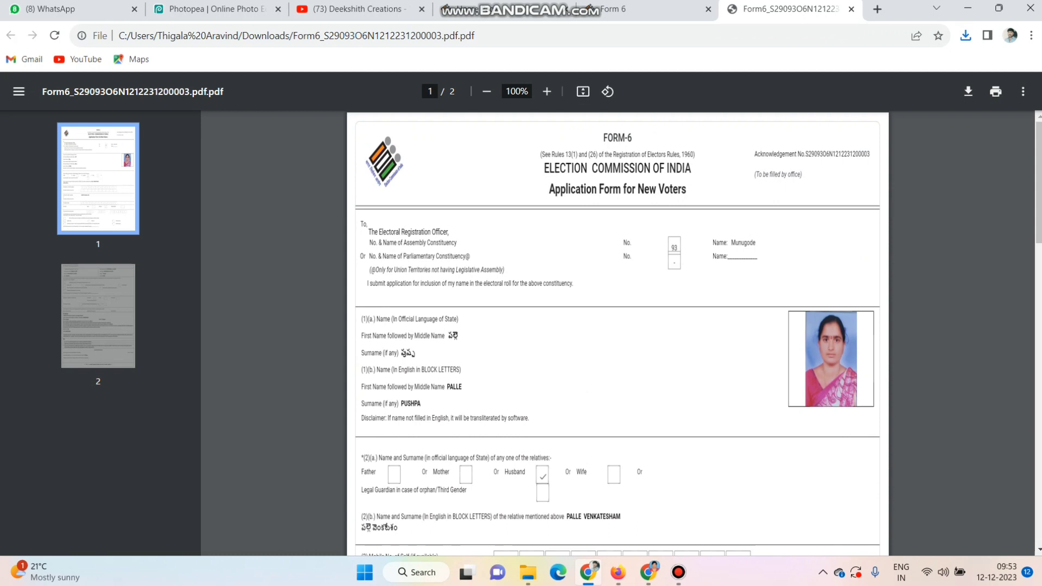
- Return to the Voters' Service Portal home page and look over its forms and services
left_click(504, 9)
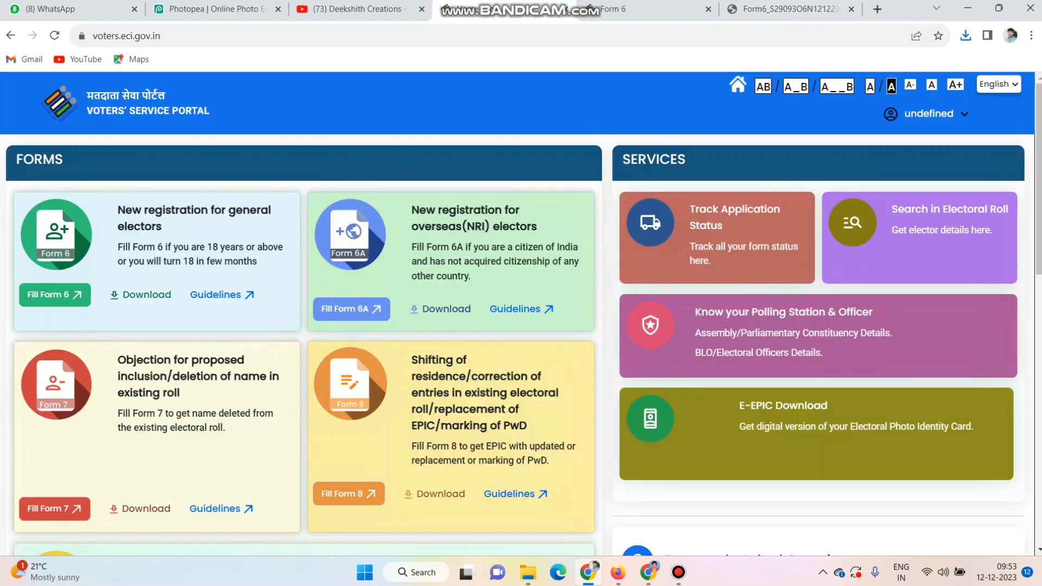
scroll(521, 342, "down", 3)
scroll(521, 342, "up", 3)
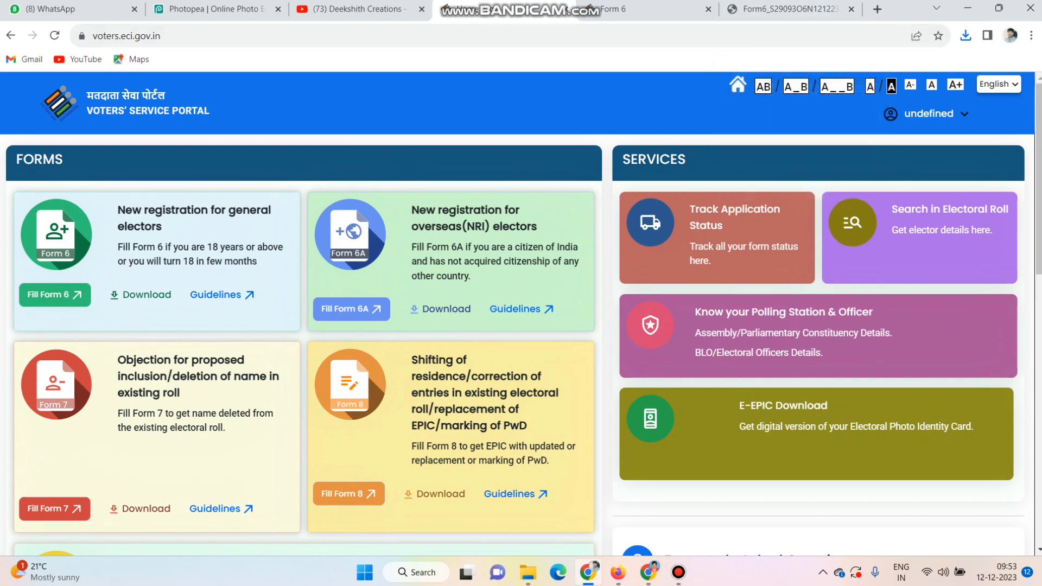
- Switch to the open YouTube channel page and browse its list of latest videos
left_click(358, 10)
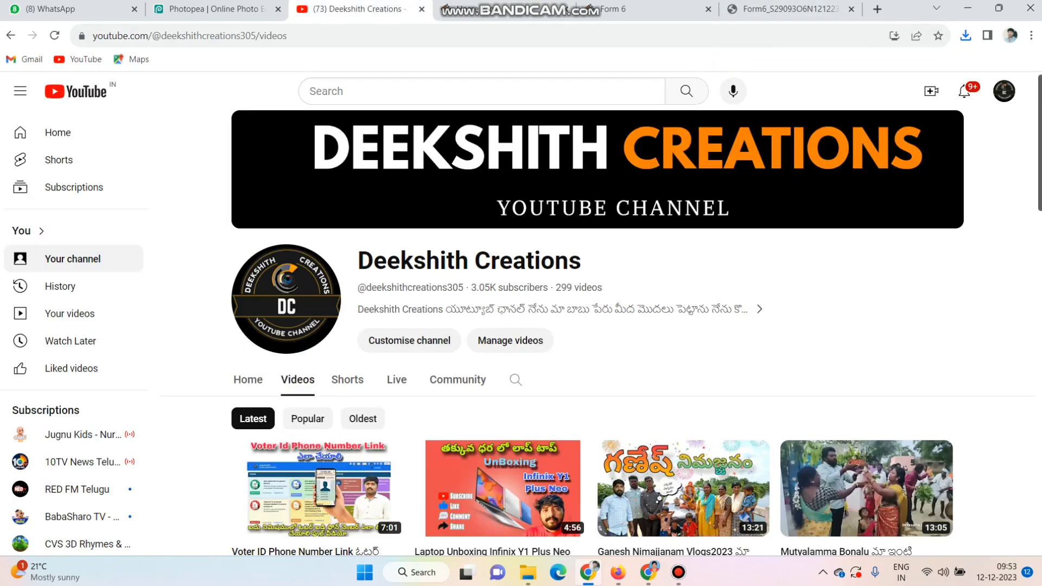
scroll(591, 326, "down", 9)
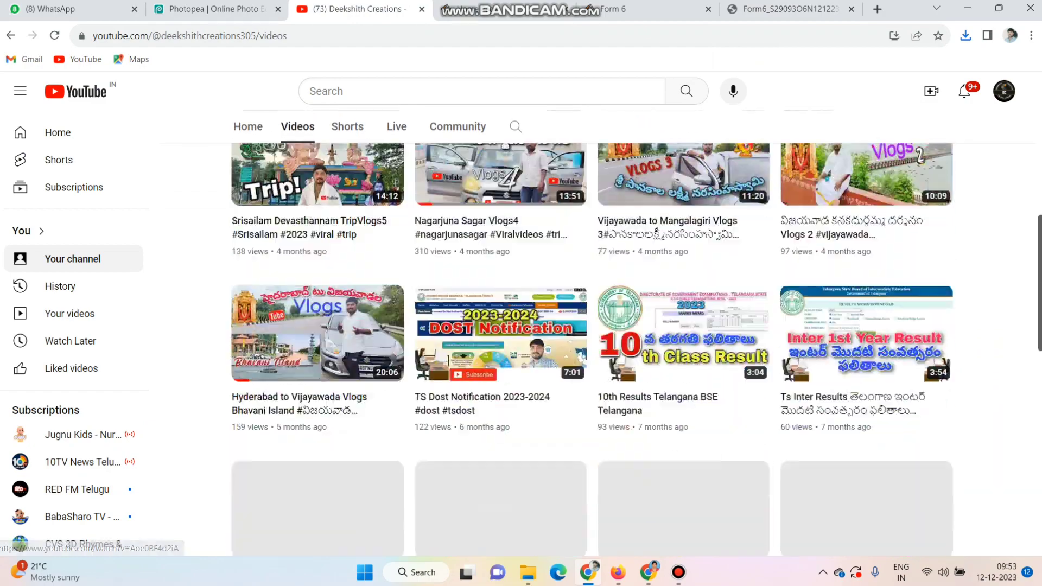
scroll(591, 325, "up", 9)
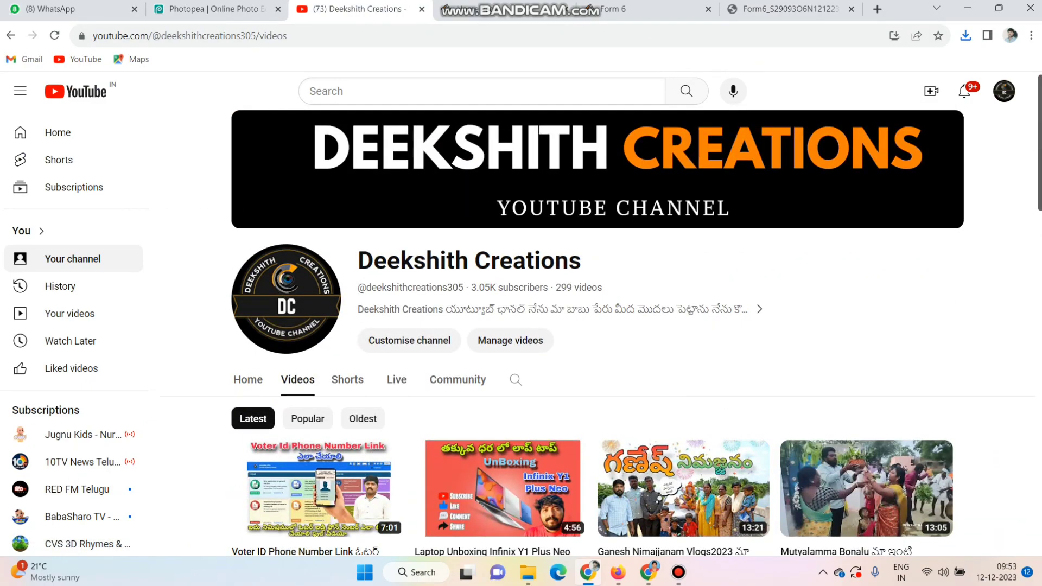